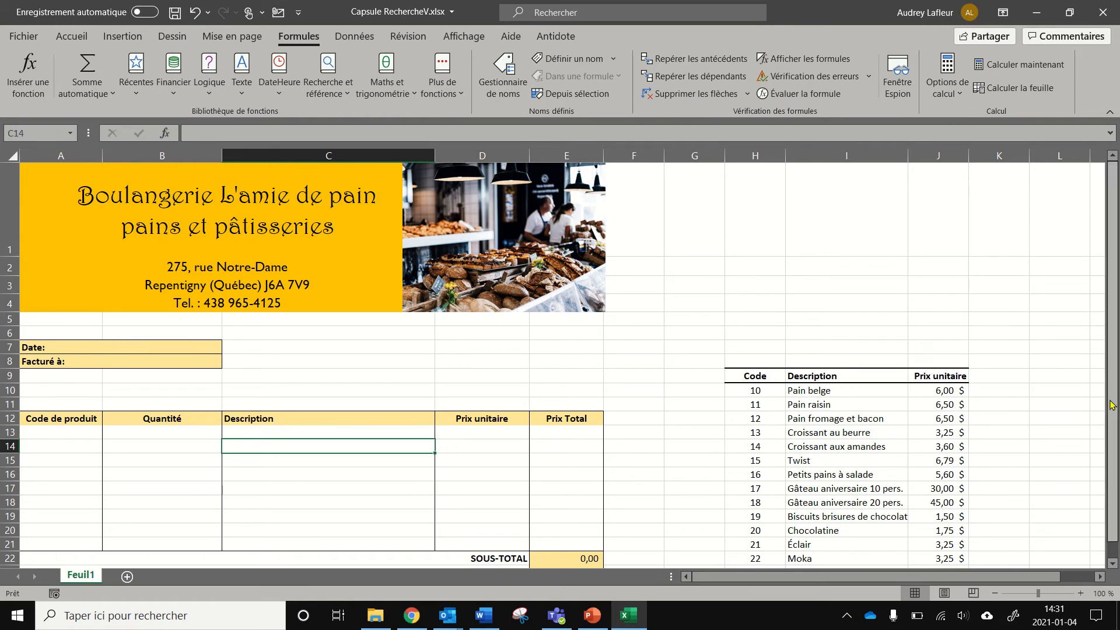
Enter product code 10 in cell A13, on the first line of the invoice table
drag(1112, 403, 1113, 417)
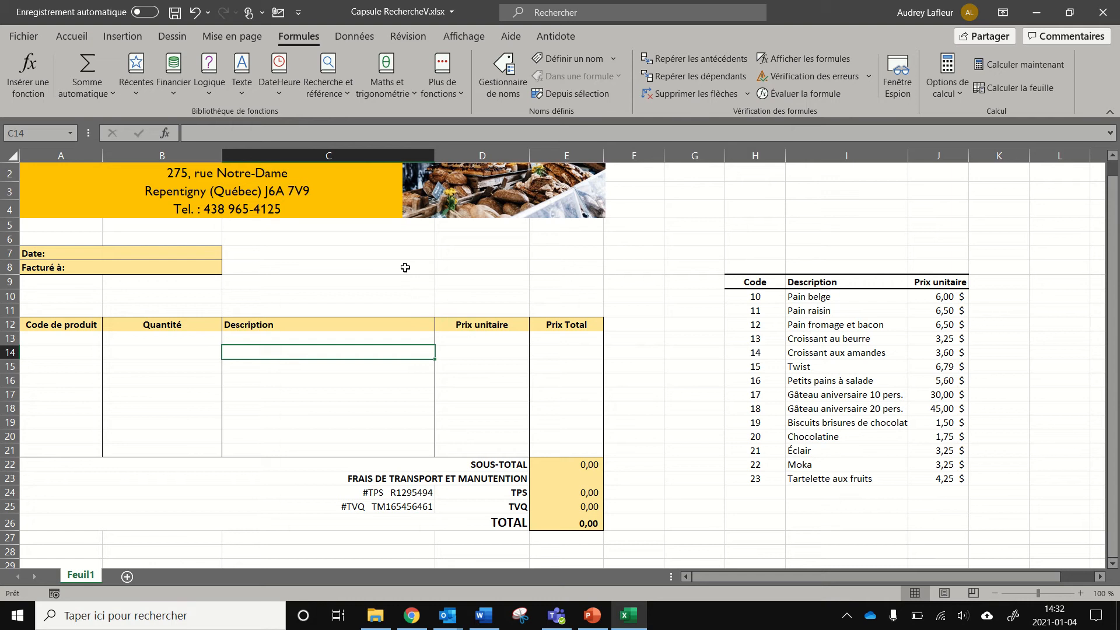
click(288, 336)
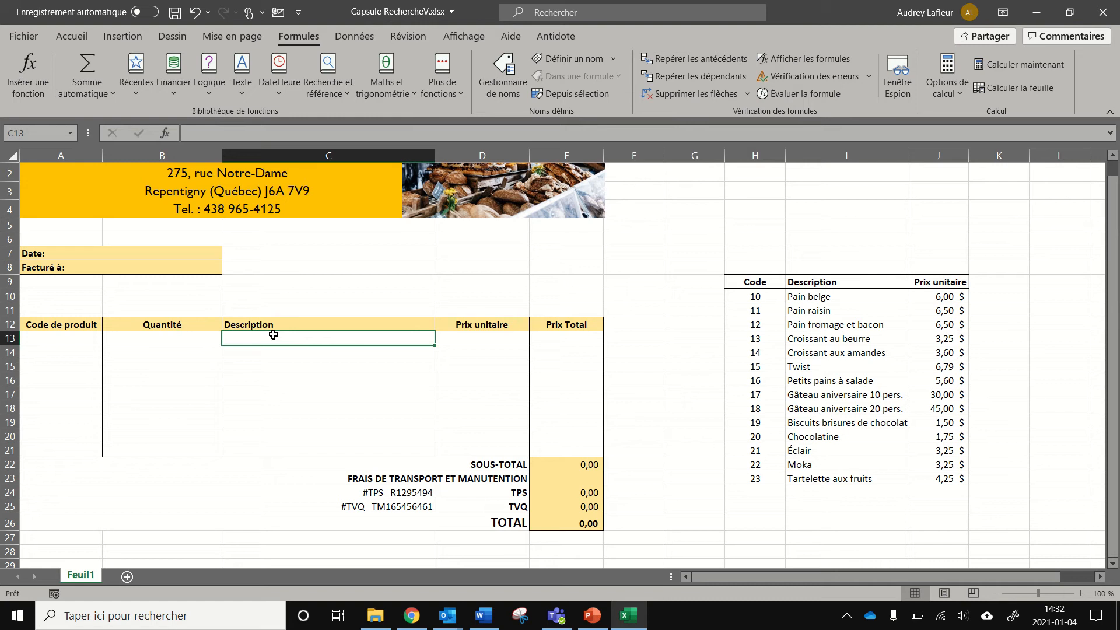
click(66, 336)
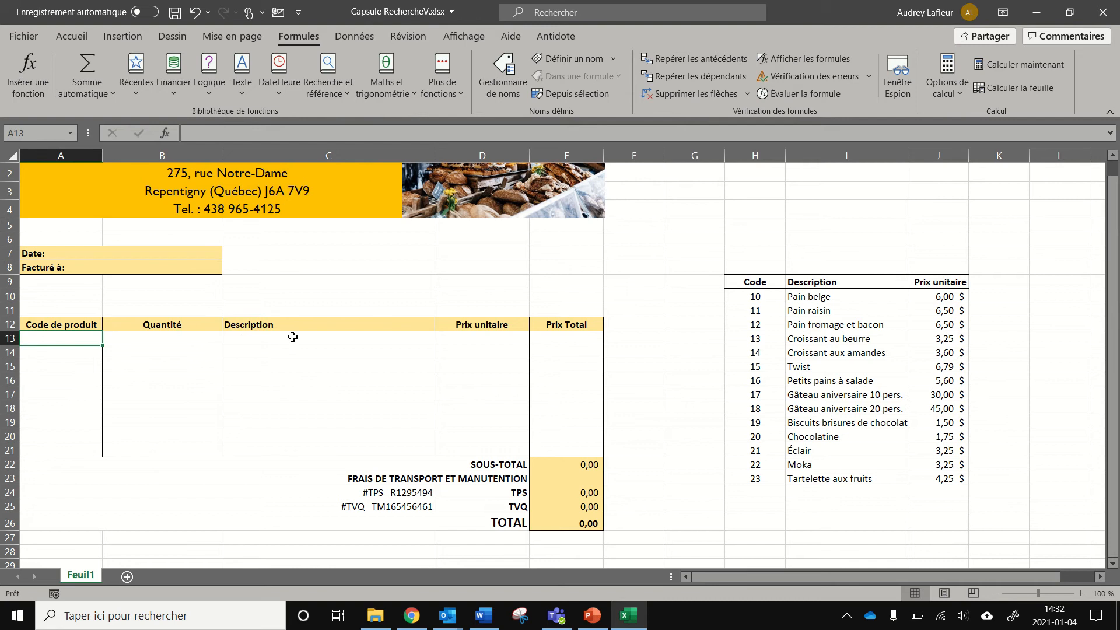
text(10)
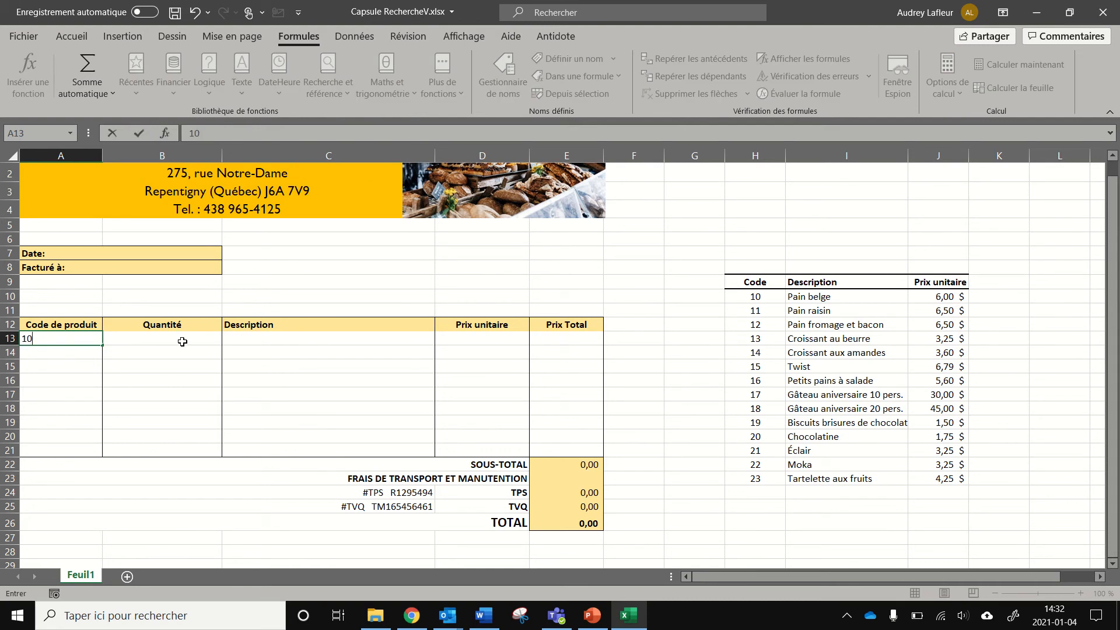
key(Tab)
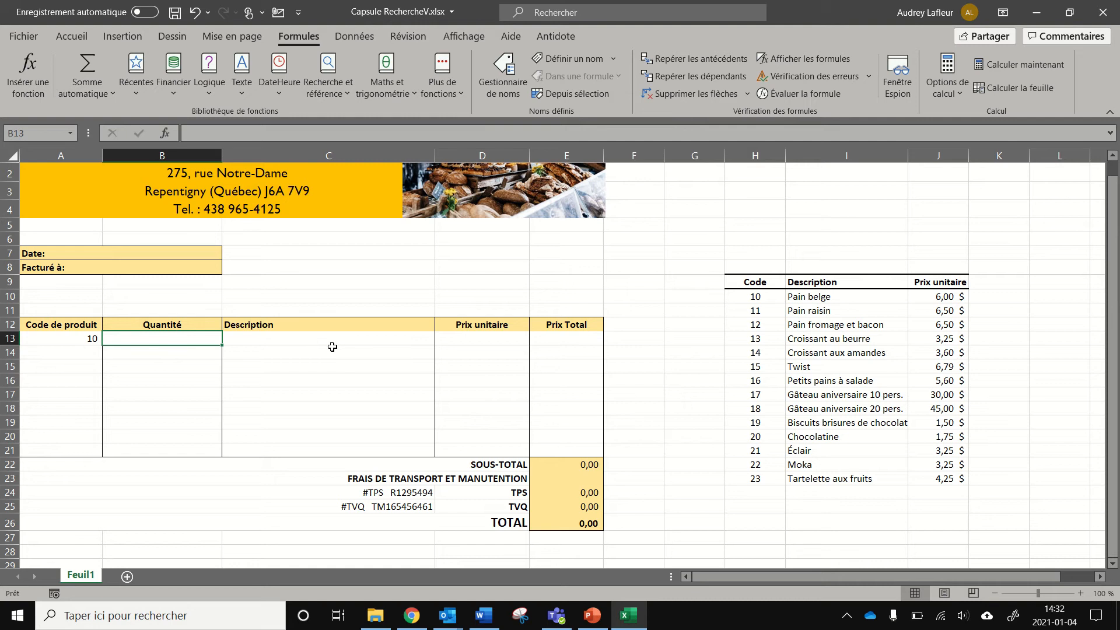
click(81, 336)
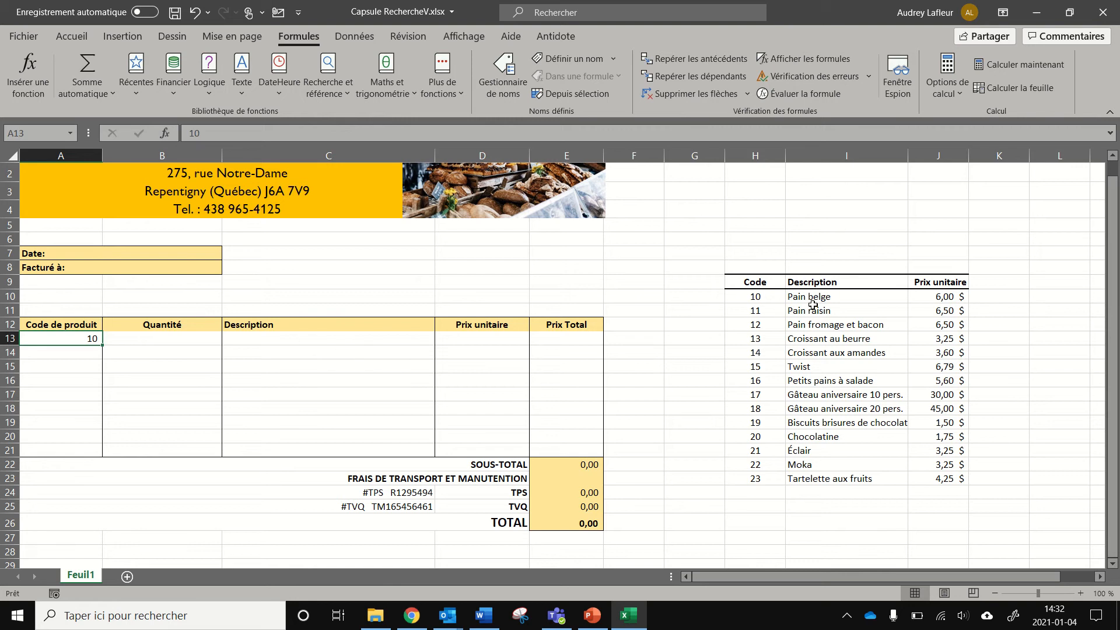
Insert a RECHERCHEV function in description cell C13, using A13 as the lookup value
click(267, 338)
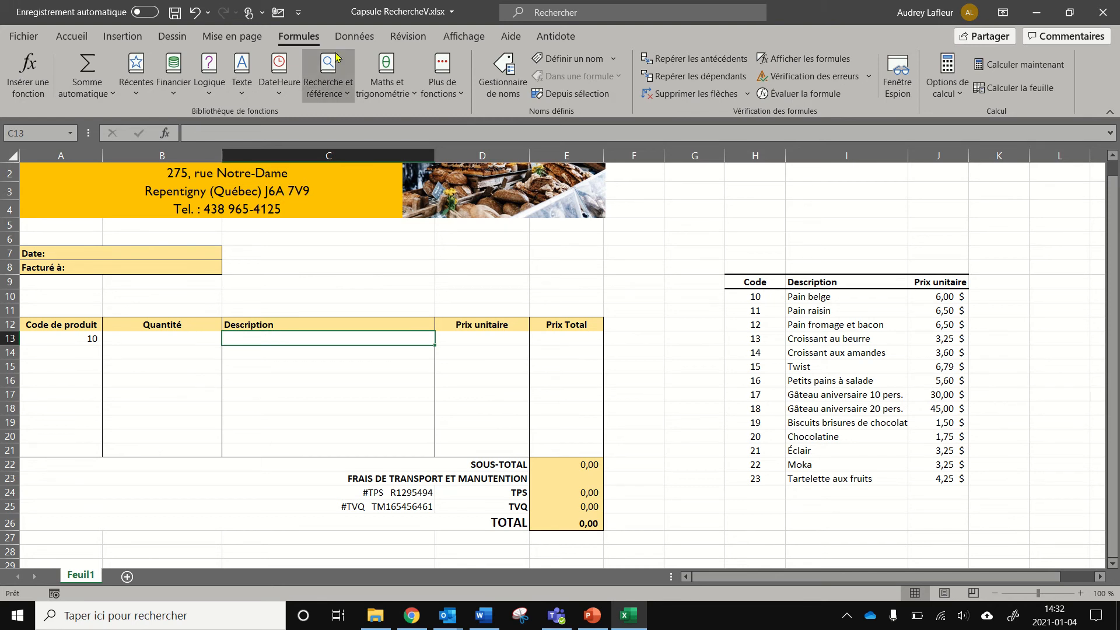
click(337, 93)
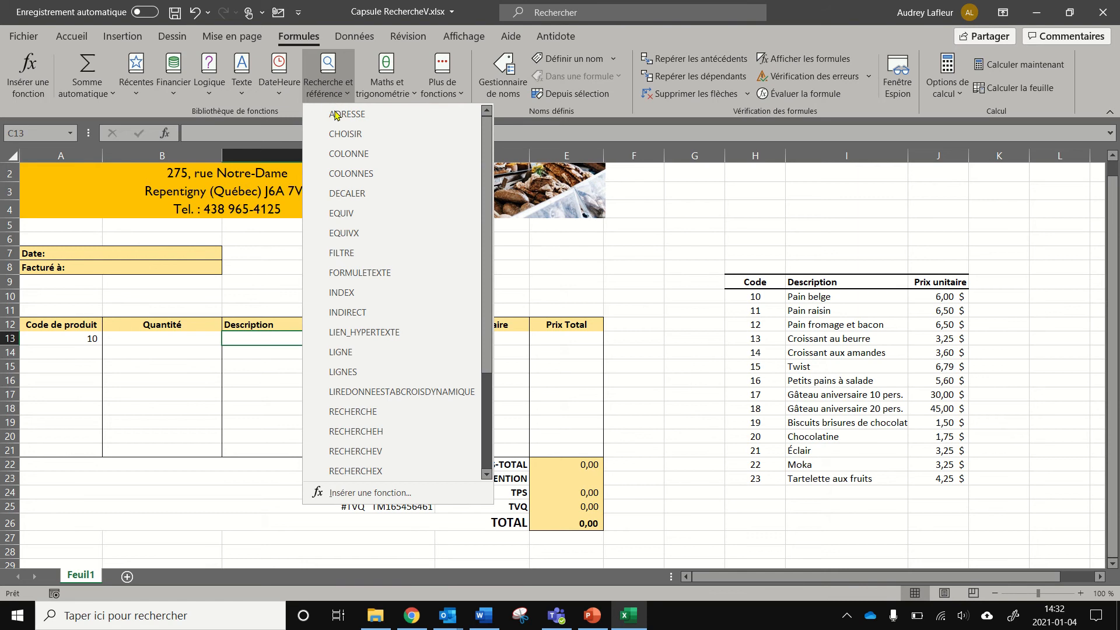
click(369, 452)
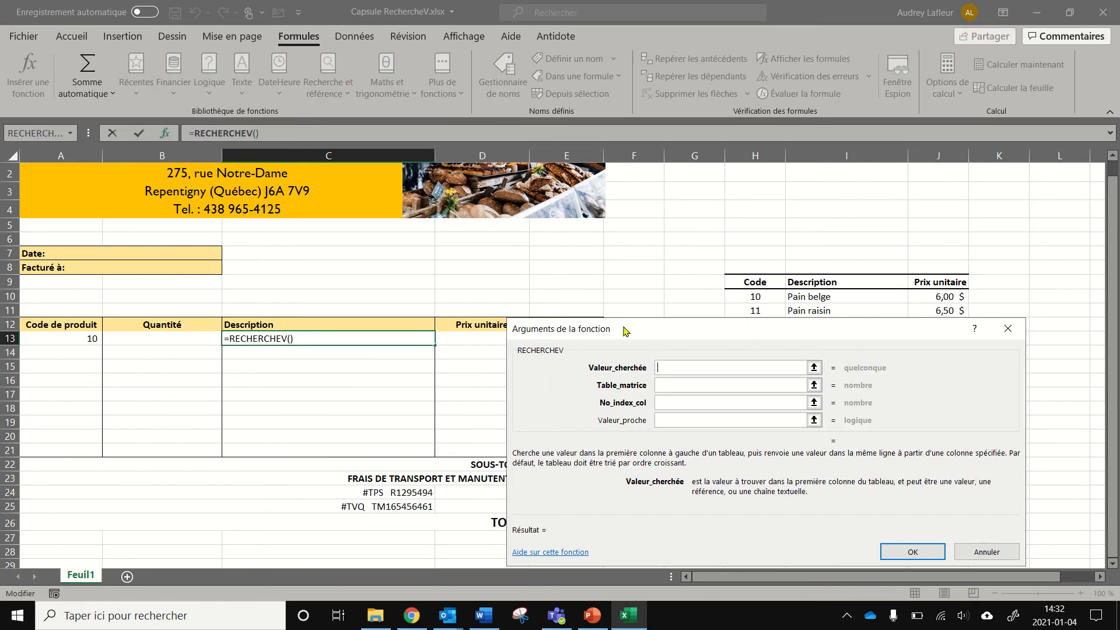
drag(628, 330, 501, 236)
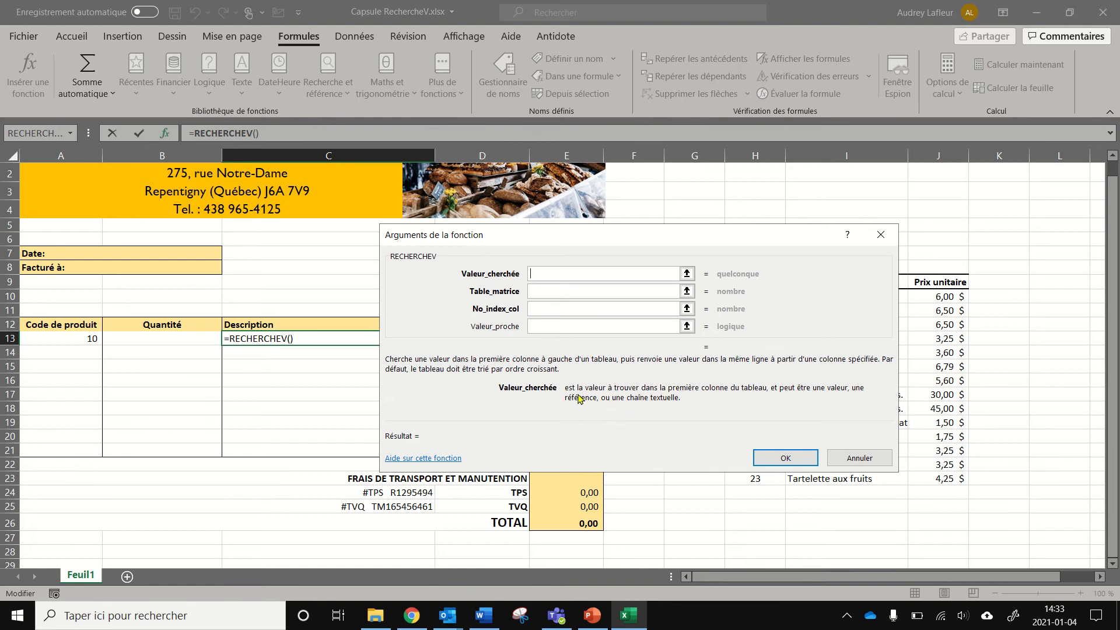
click(76, 339)
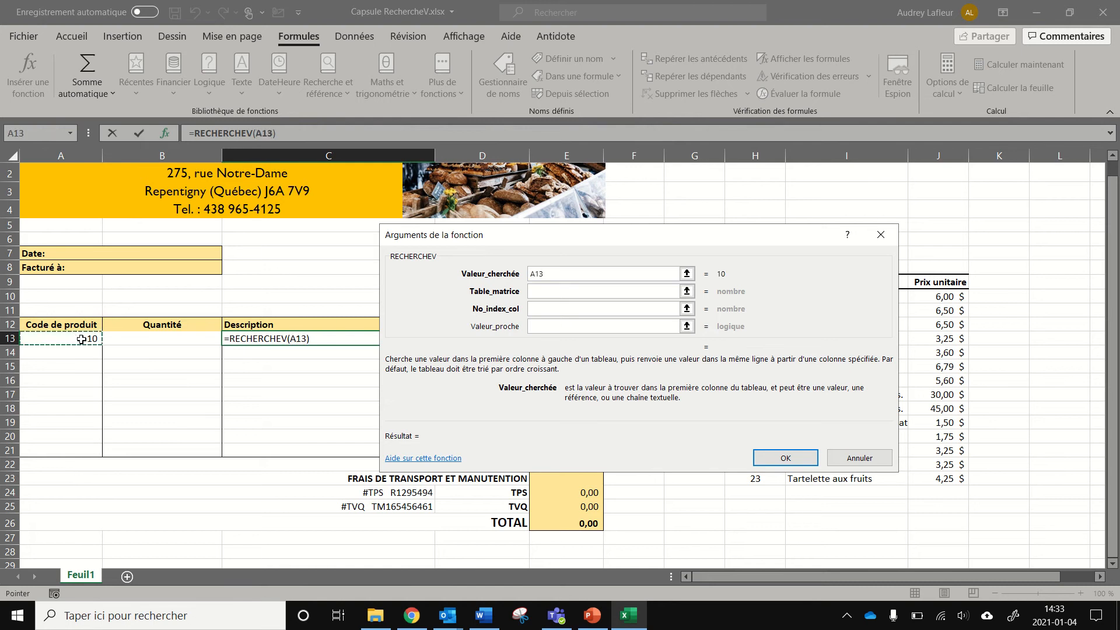
Set the function's Table_matrice to the product list without its headers, as the absolute range $H$10:$J$23
click(536, 289)
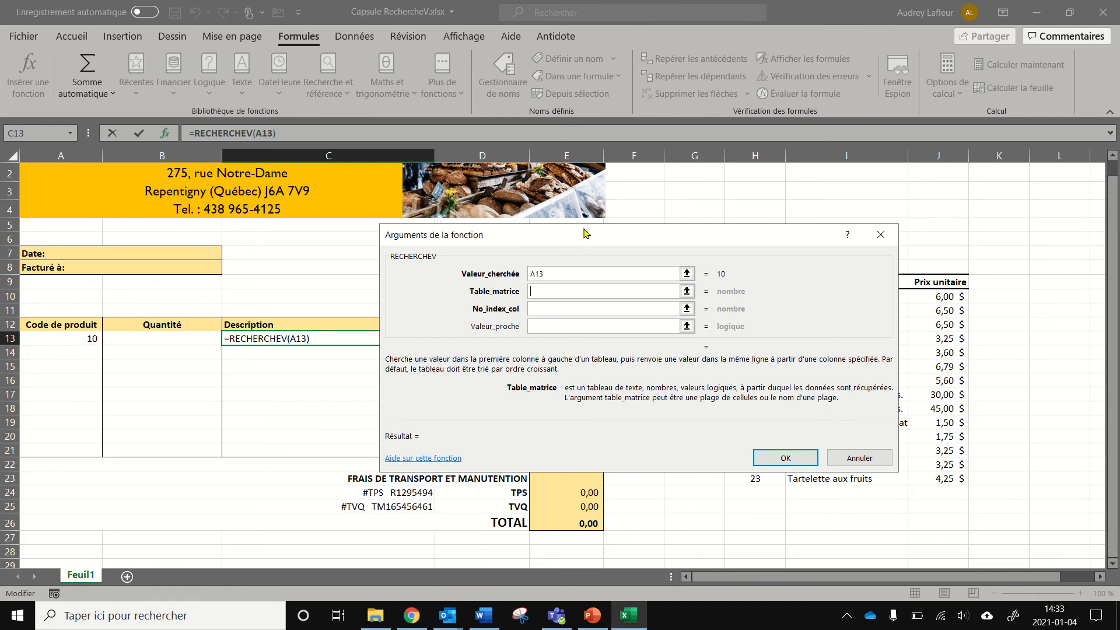
drag(586, 236, 315, 265)
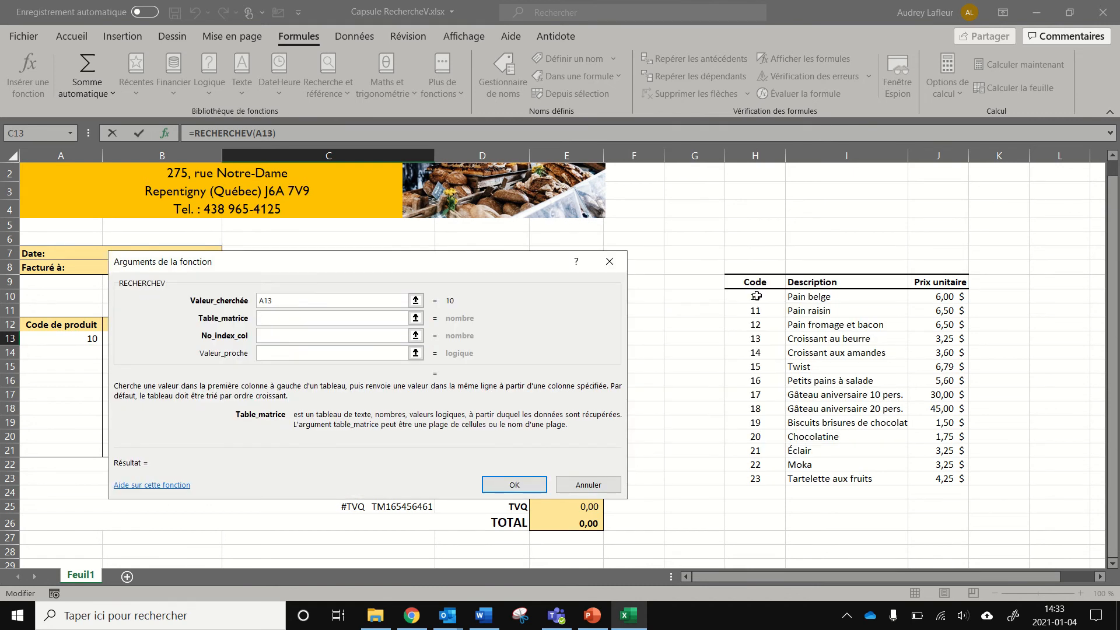
drag(758, 295, 944, 478)
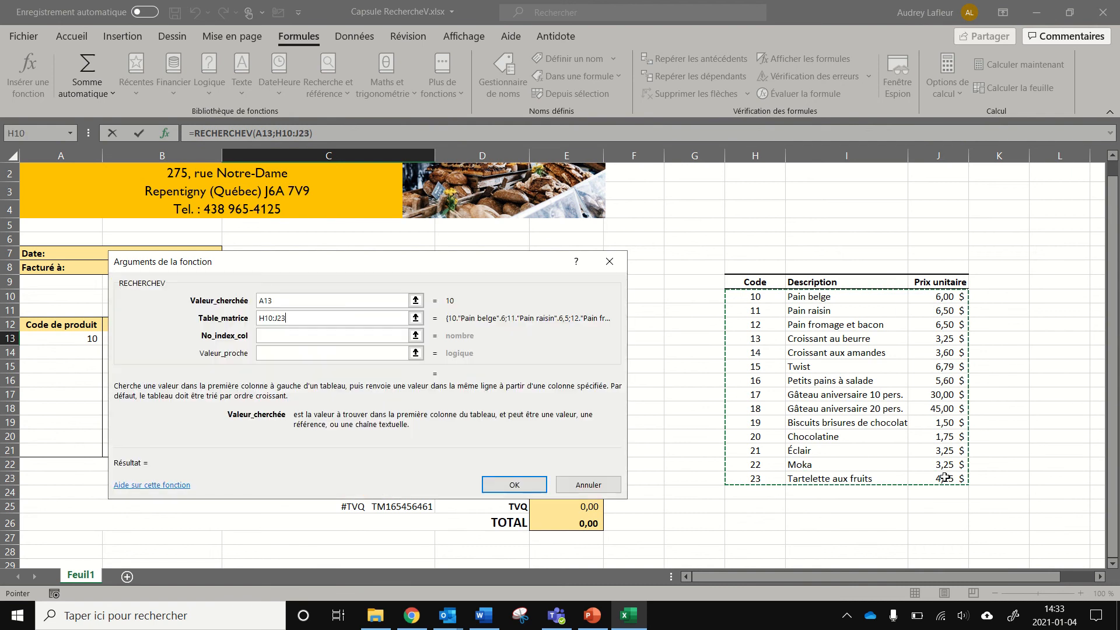
click(260, 316)
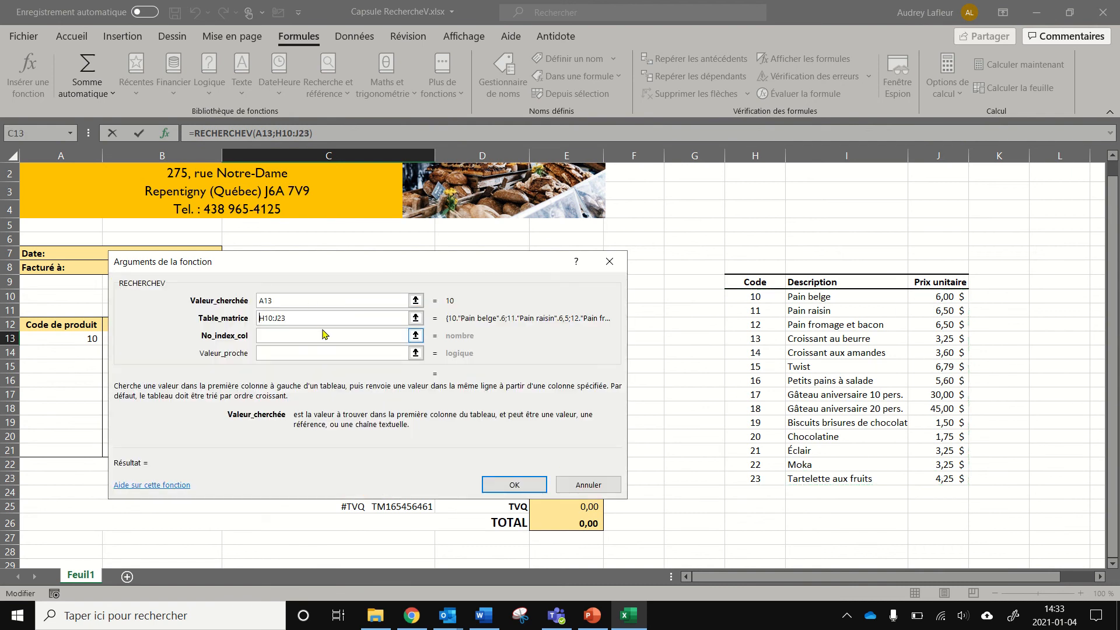
text($H$)
click(283, 319)
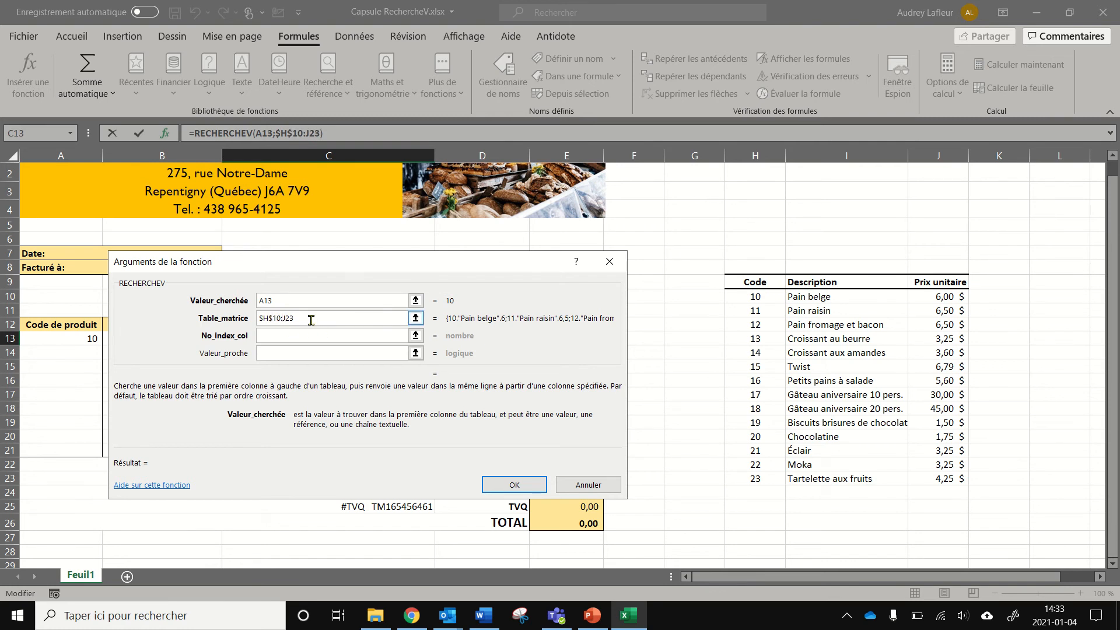
text($H)
text($J$)
click(309, 319)
click(313, 336)
click(317, 321)
Set No_index_col to 2 and Valeur_proche to Faux, completing the RECHERCHEV formula in C13
drag(537, 251, 533, 304)
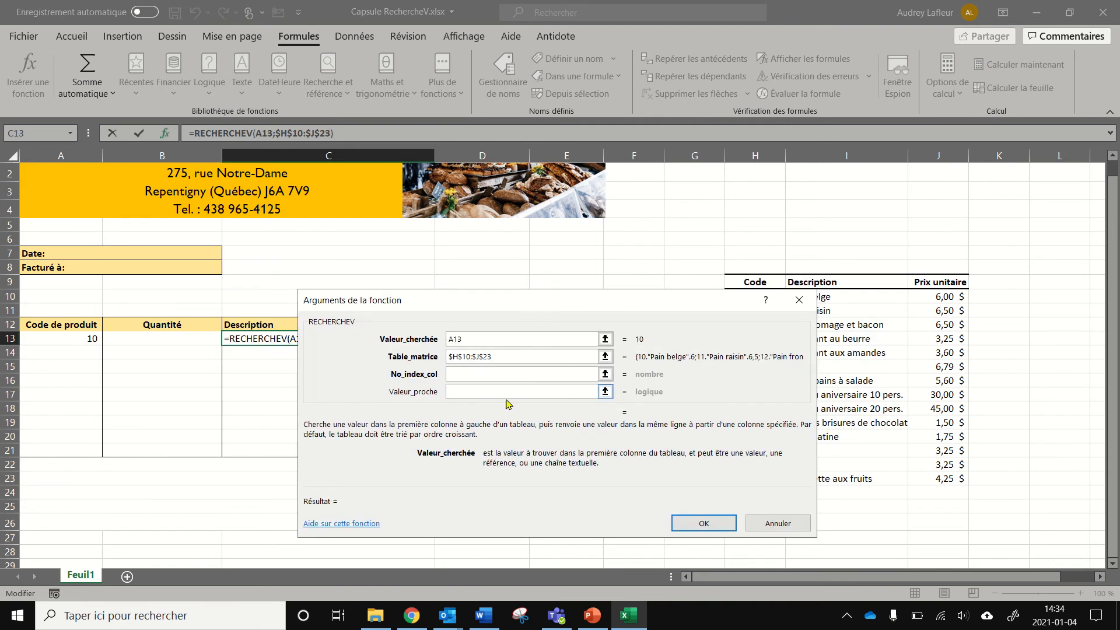
click(457, 378)
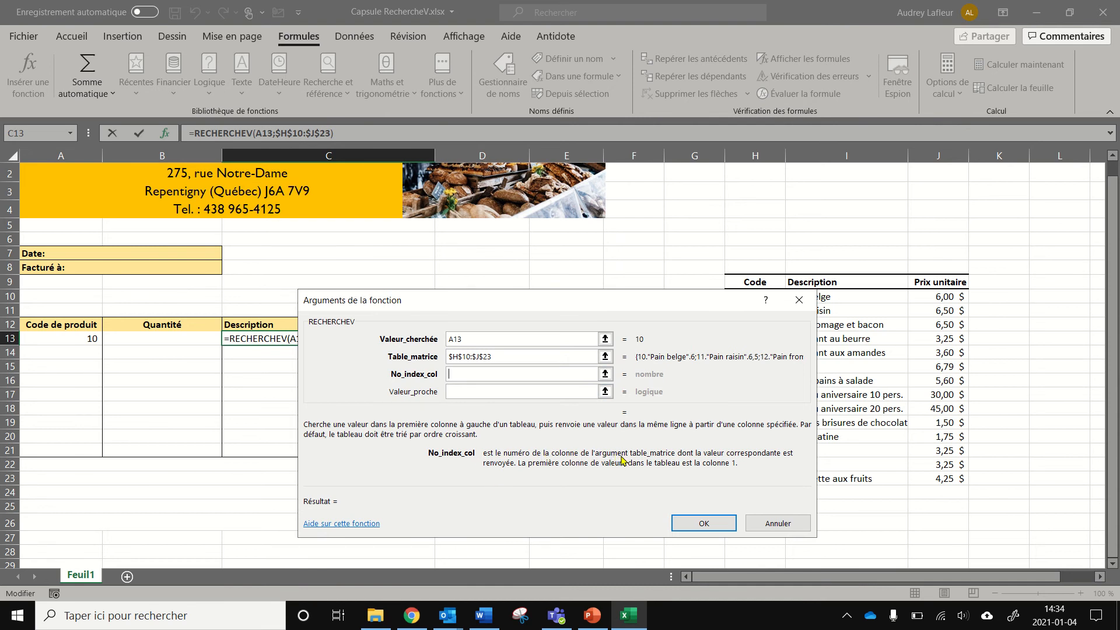
drag(653, 309, 656, 375)
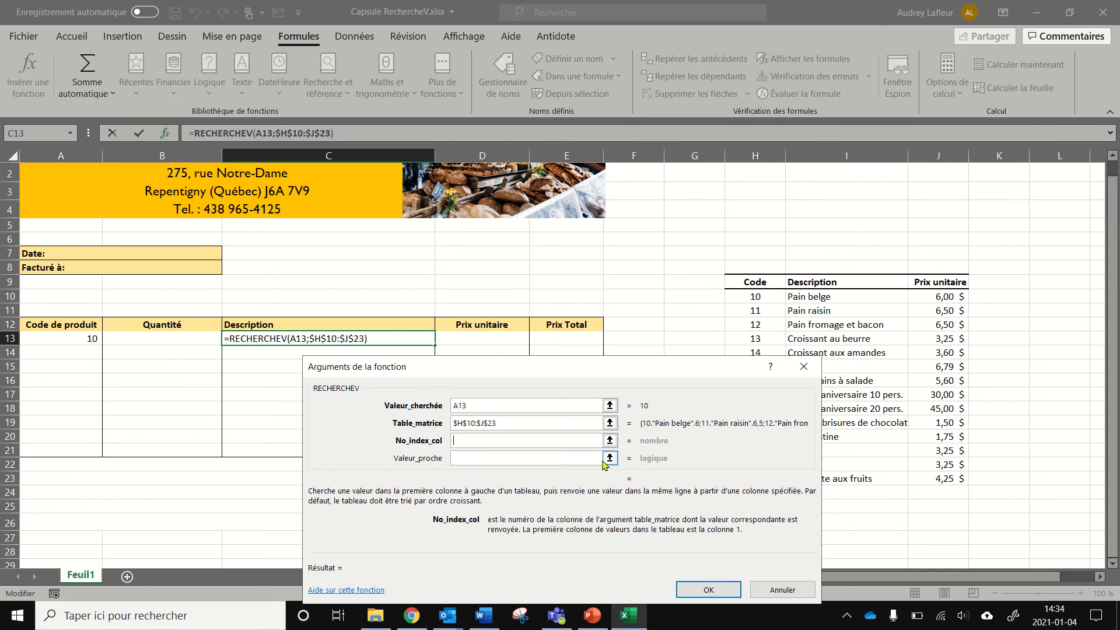
text(2)
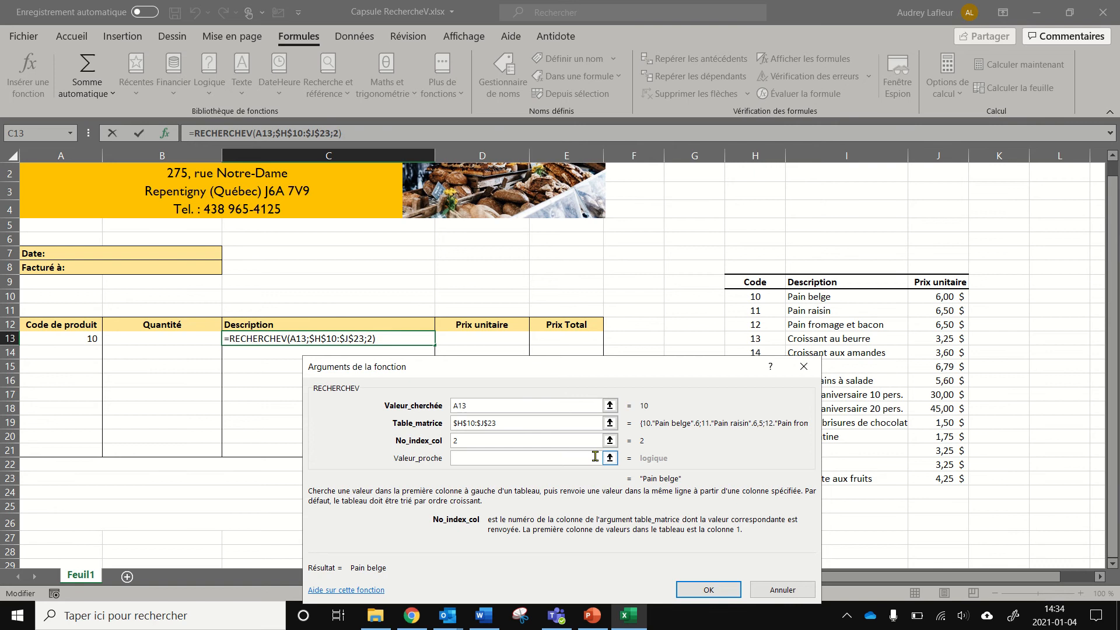
click(513, 457)
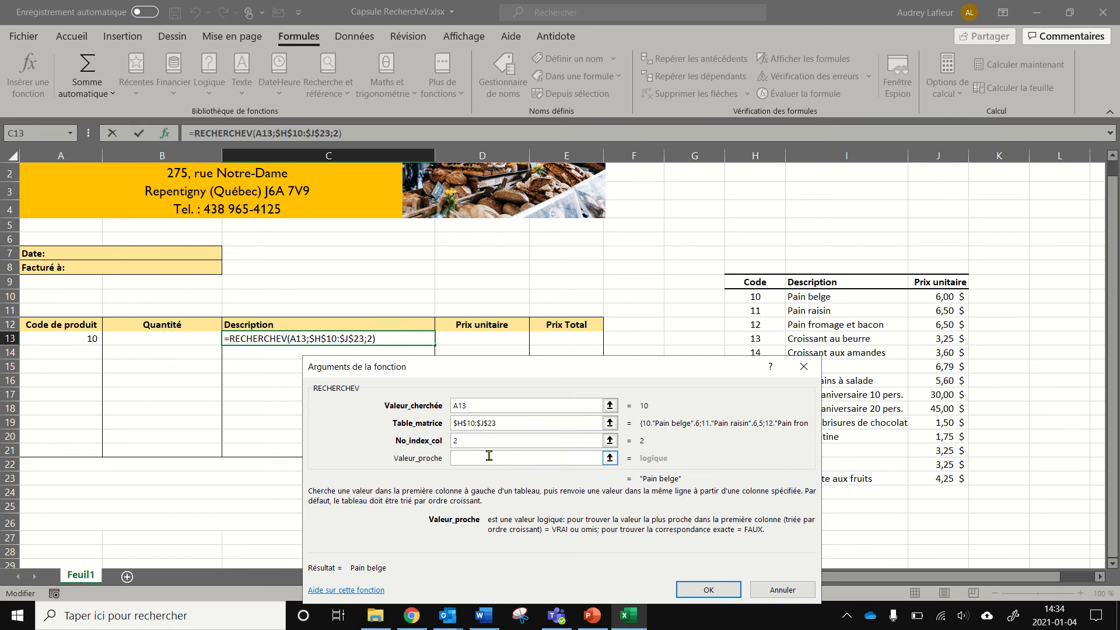
text(Faux)
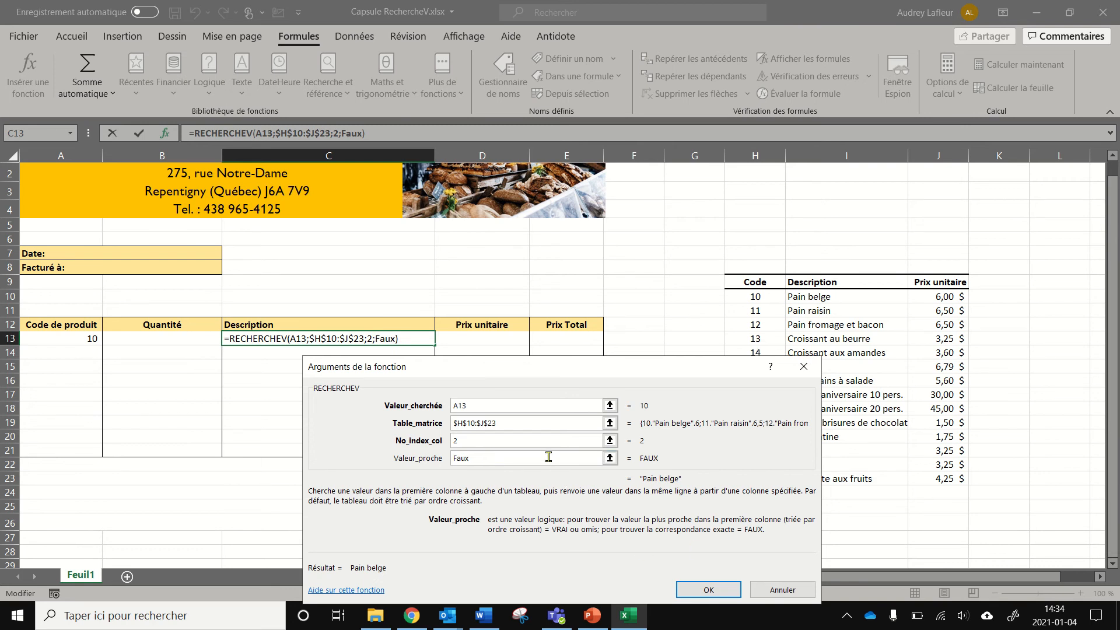
click(697, 592)
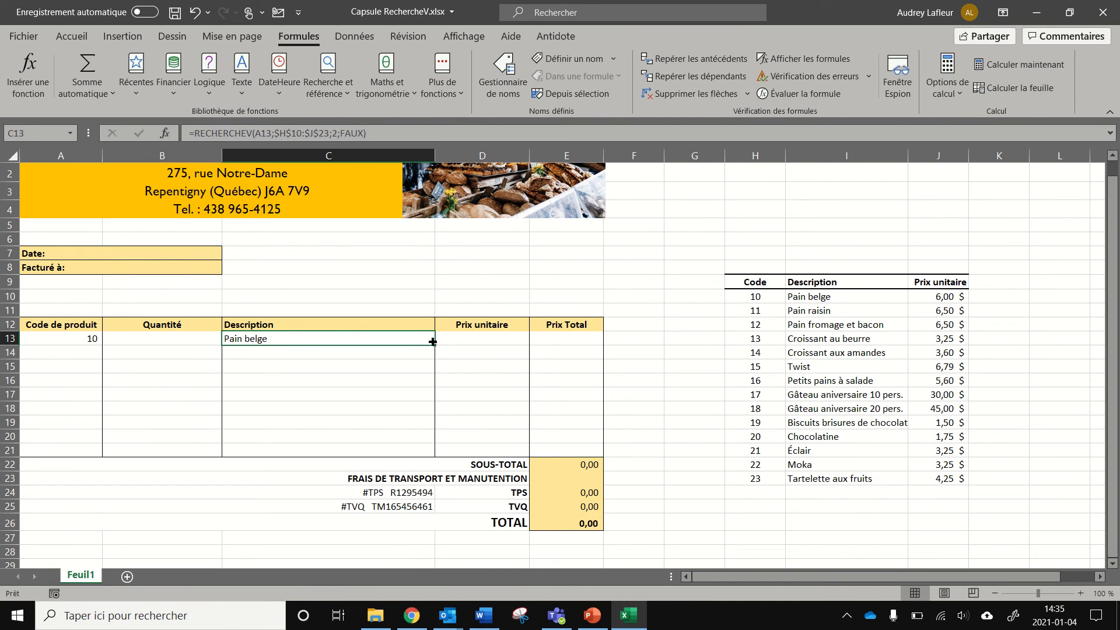
Copy the C13 formula down through C21 and test it with product codes 15 in A14 and 22 in A15
drag(432, 341, 428, 454)
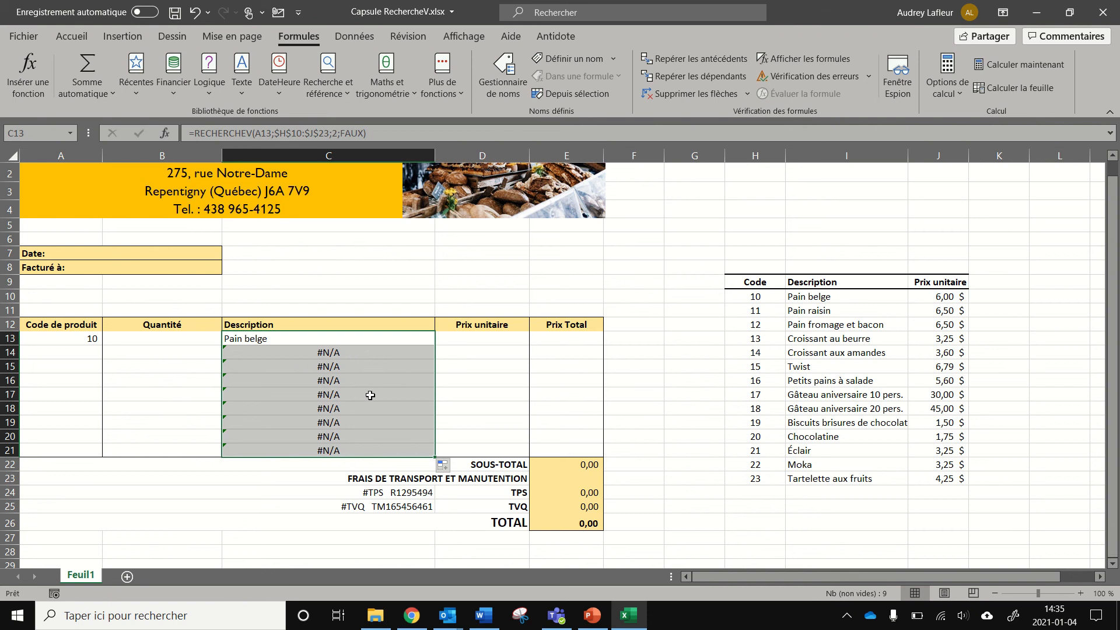
click(57, 353)
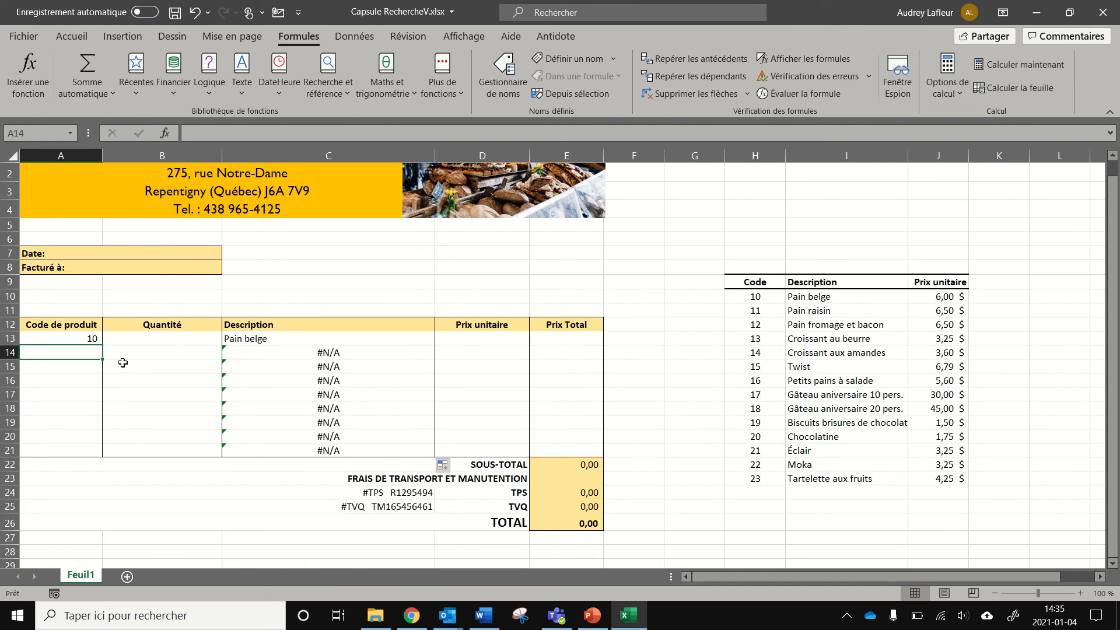
text(15)
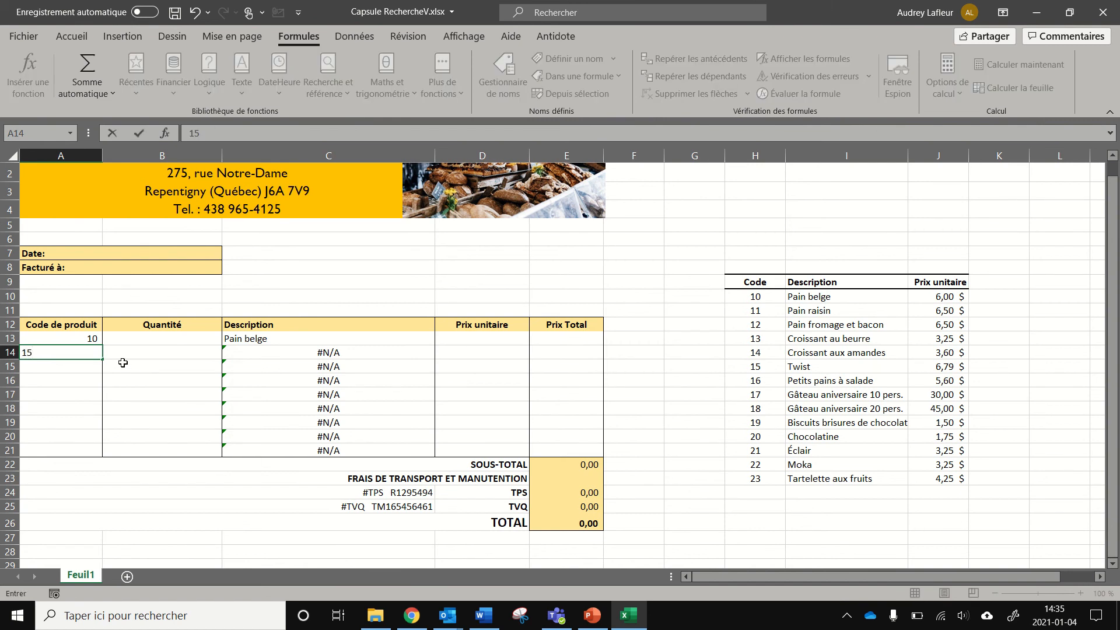
key(Tab)
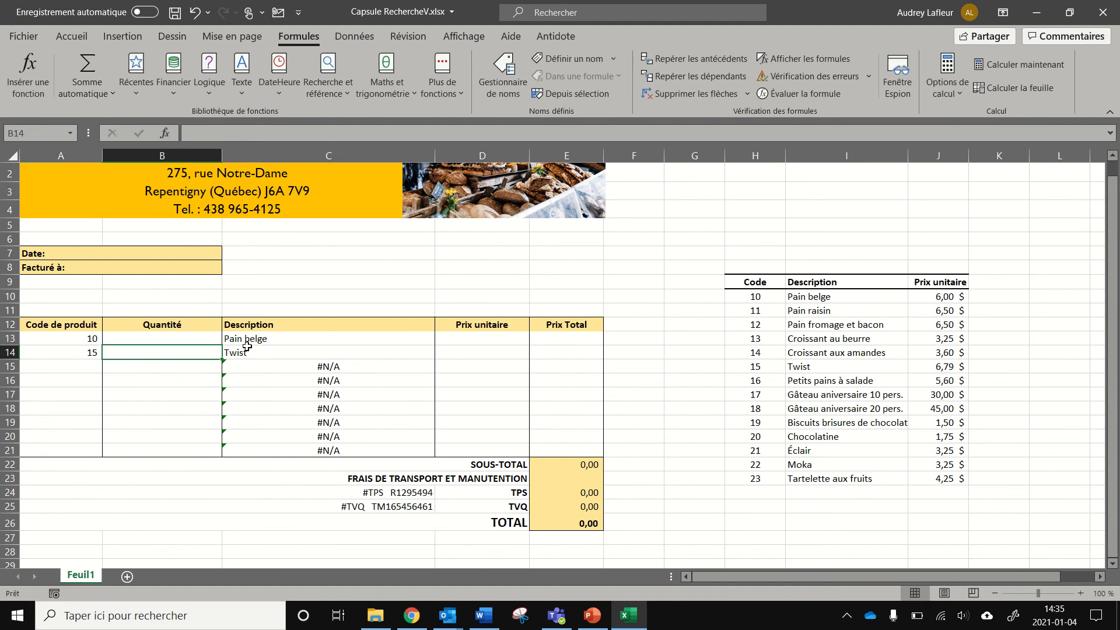
click(80, 364)
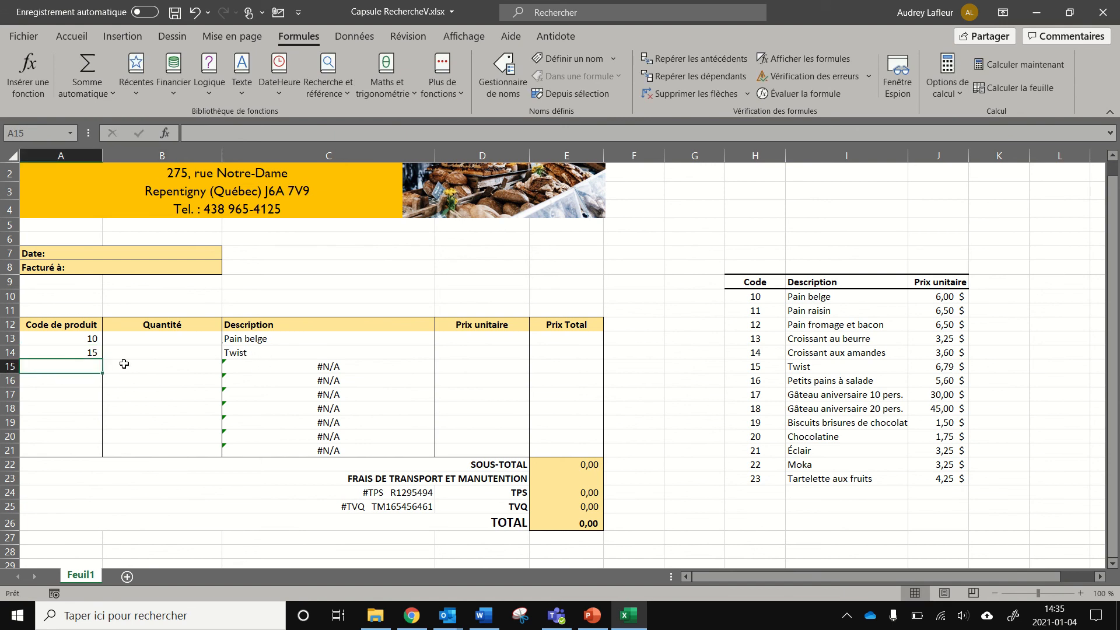
text(22)
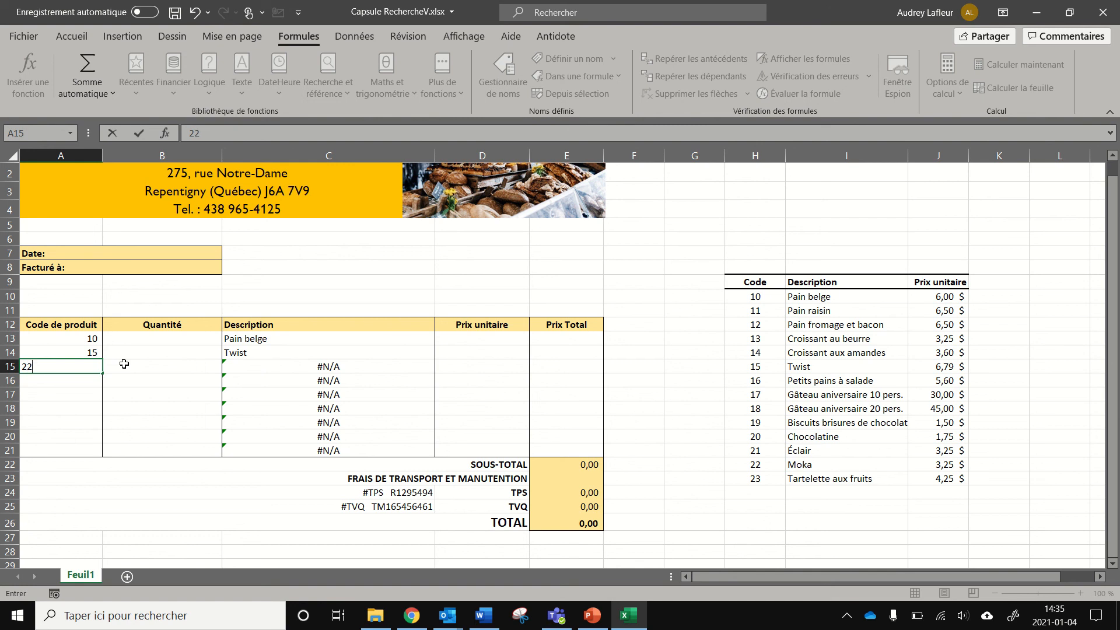
click(124, 364)
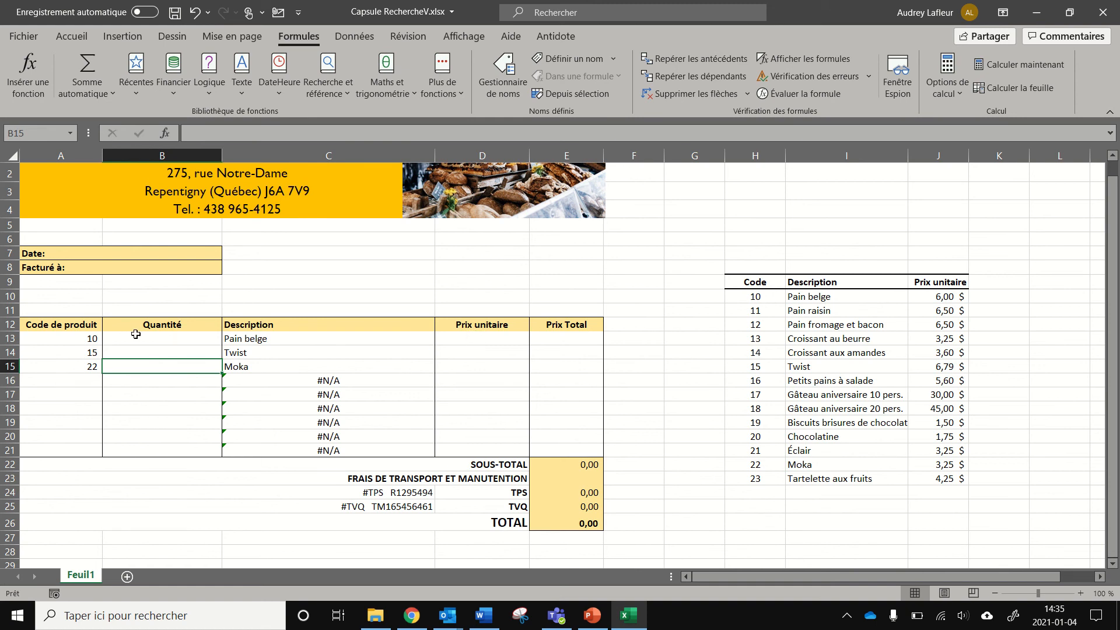
click(85, 338)
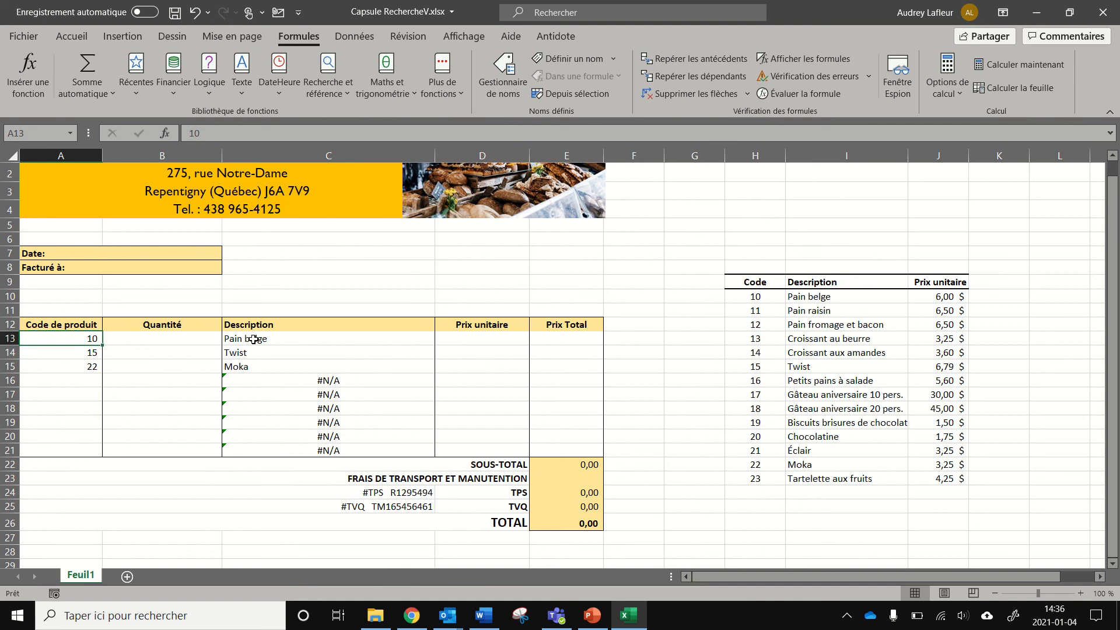
Insert a RECHERCHEV function in unit price cell D13, with A13 as Valeur_cherchée and H10:J23 as Table_matrice
click(479, 339)
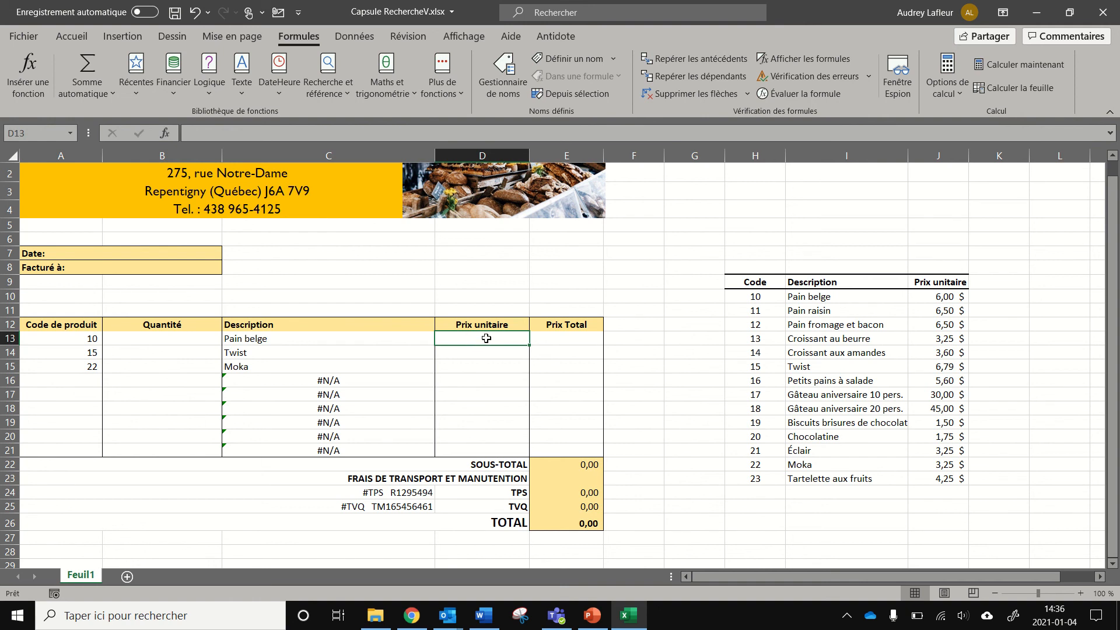
click(339, 95)
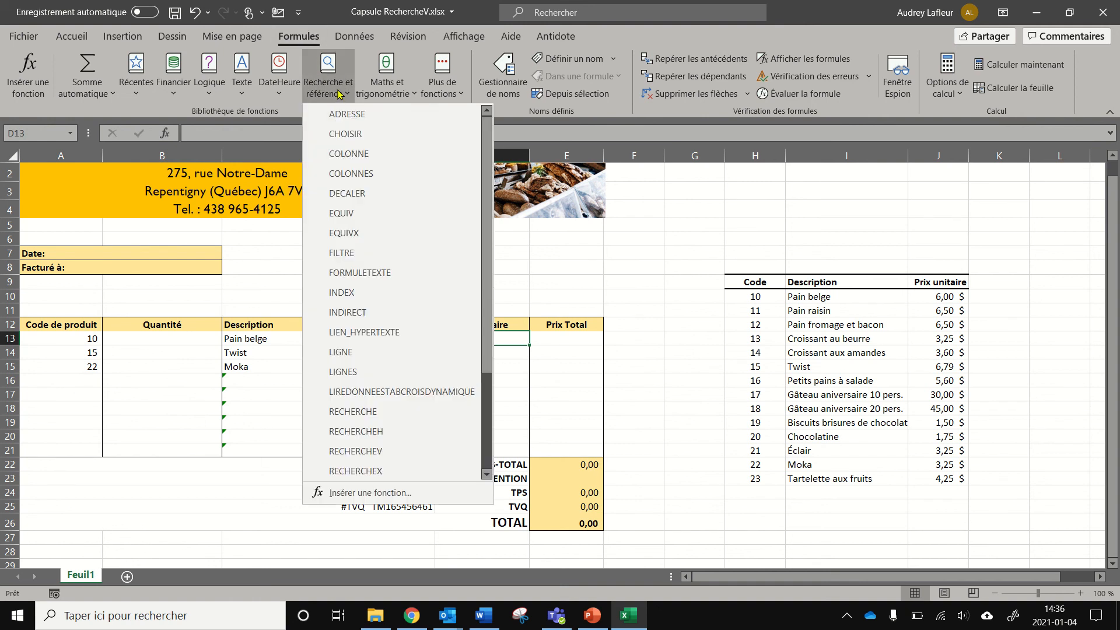
click(376, 452)
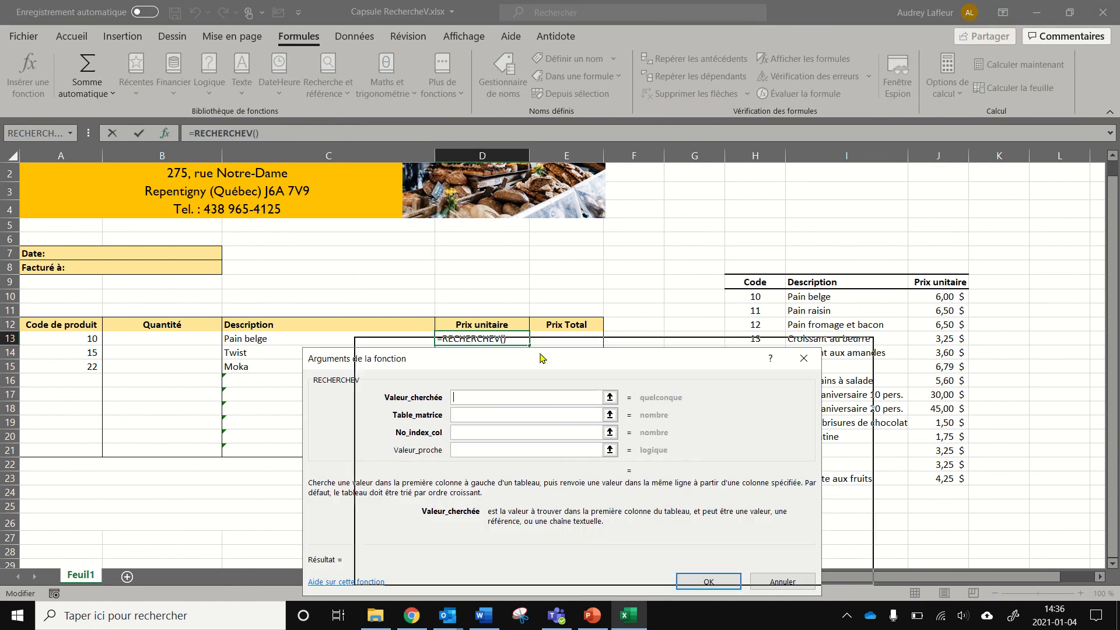
drag(540, 358, 657, 323)
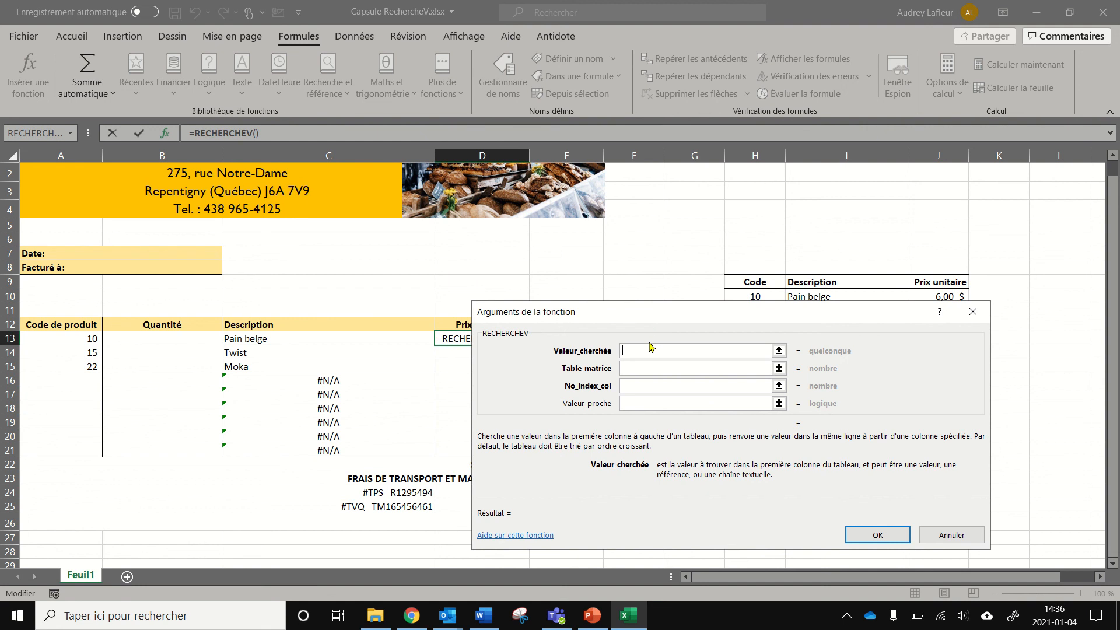
click(62, 337)
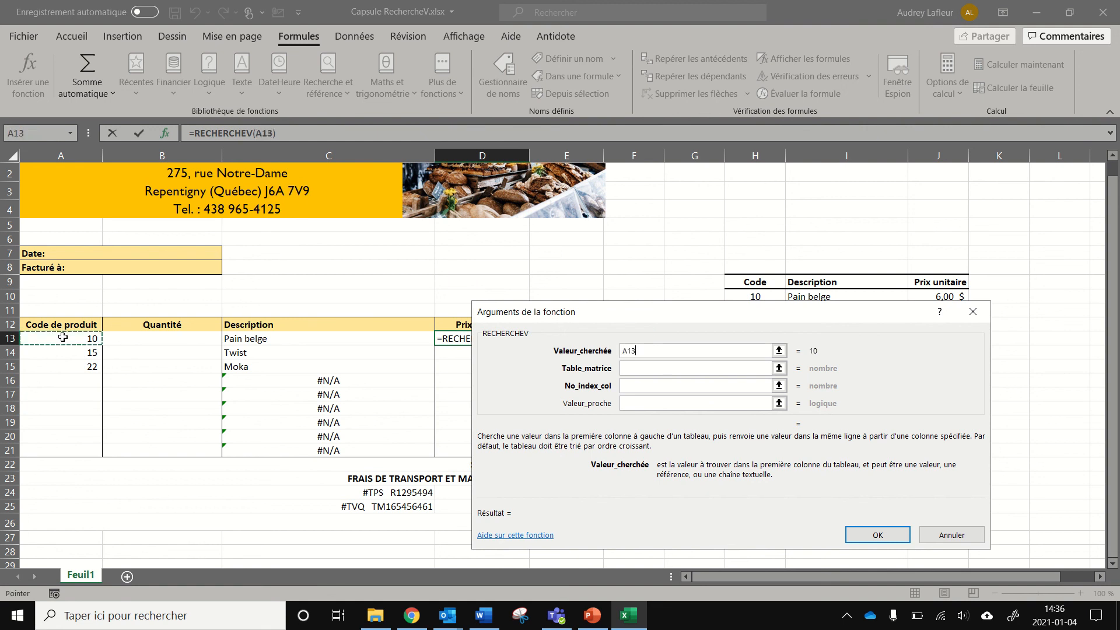
click(630, 367)
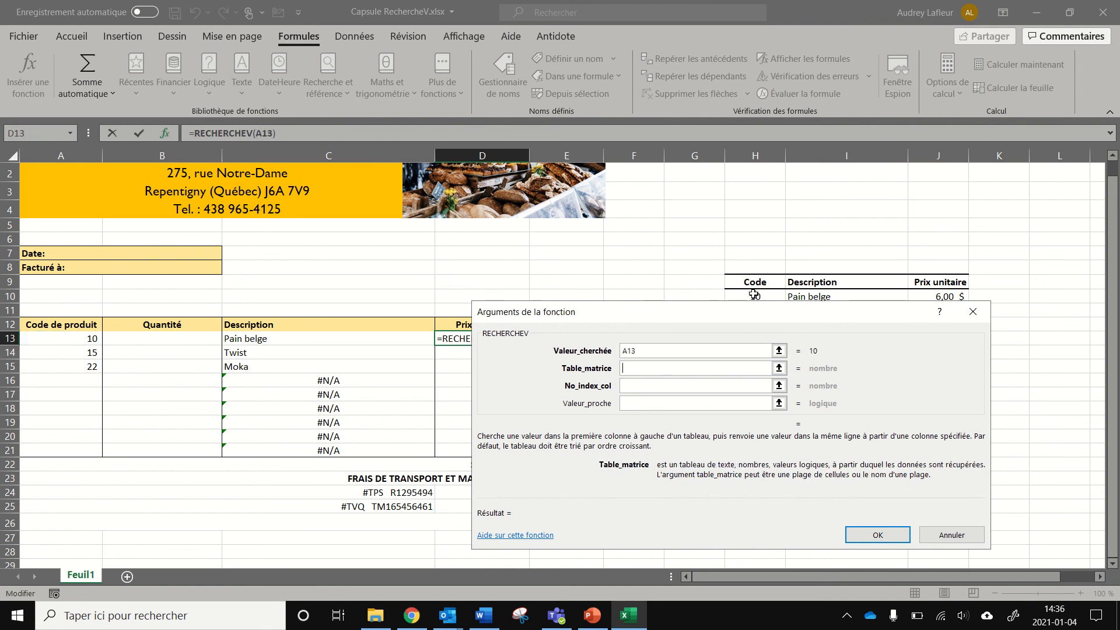
drag(754, 294, 953, 476)
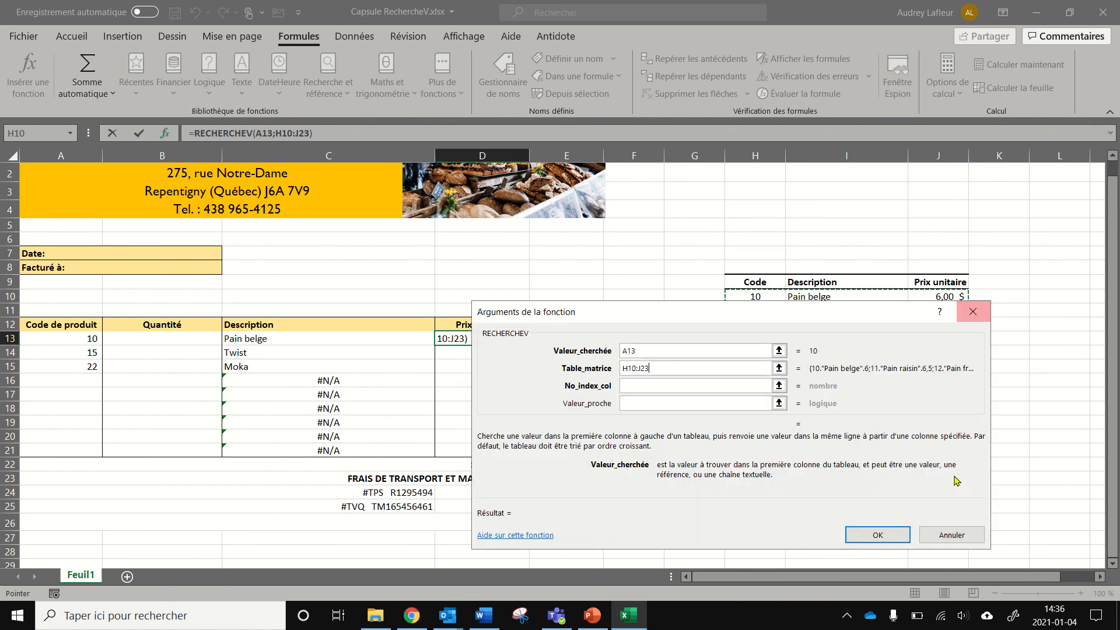
key(Tab)
Set No_index_col to 3 and Valeur_proche to Faux, completing the RECHERCHEV formula in D13
drag(728, 325, 749, 384)
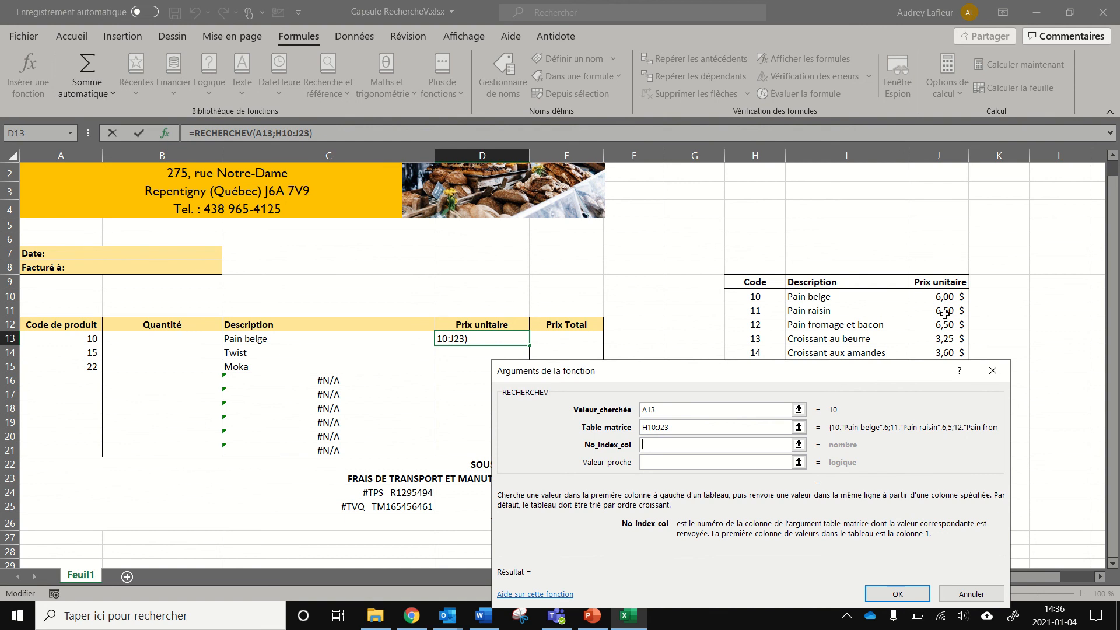
text(3)
key(Tab)
text(Faux)
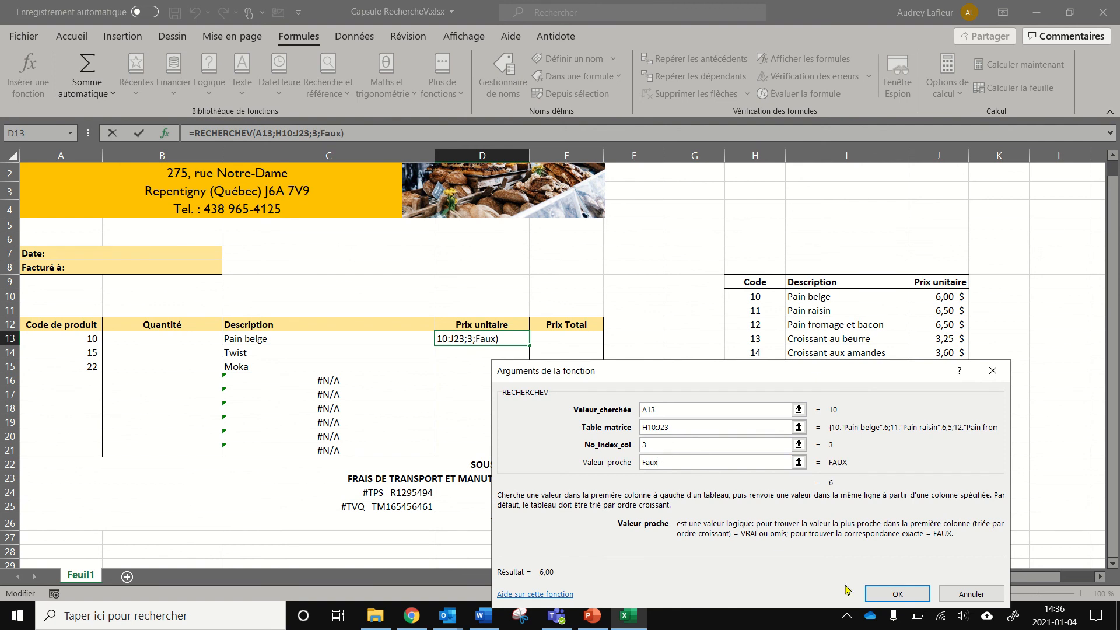
click(897, 594)
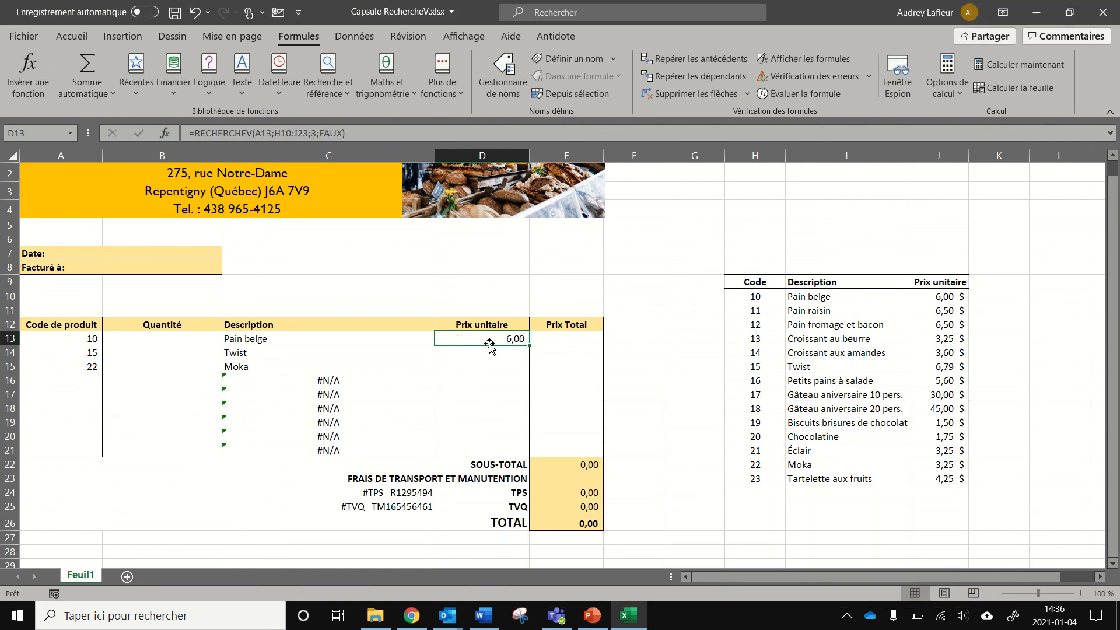
Copy the unit price formula from D13 down through D21
click(63, 351)
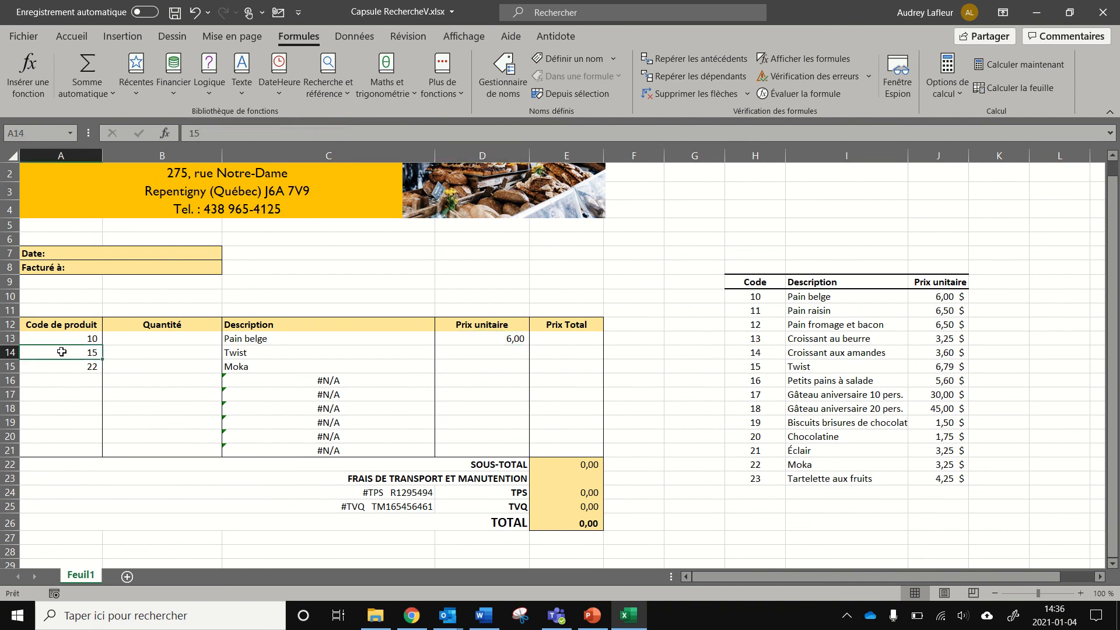
click(475, 338)
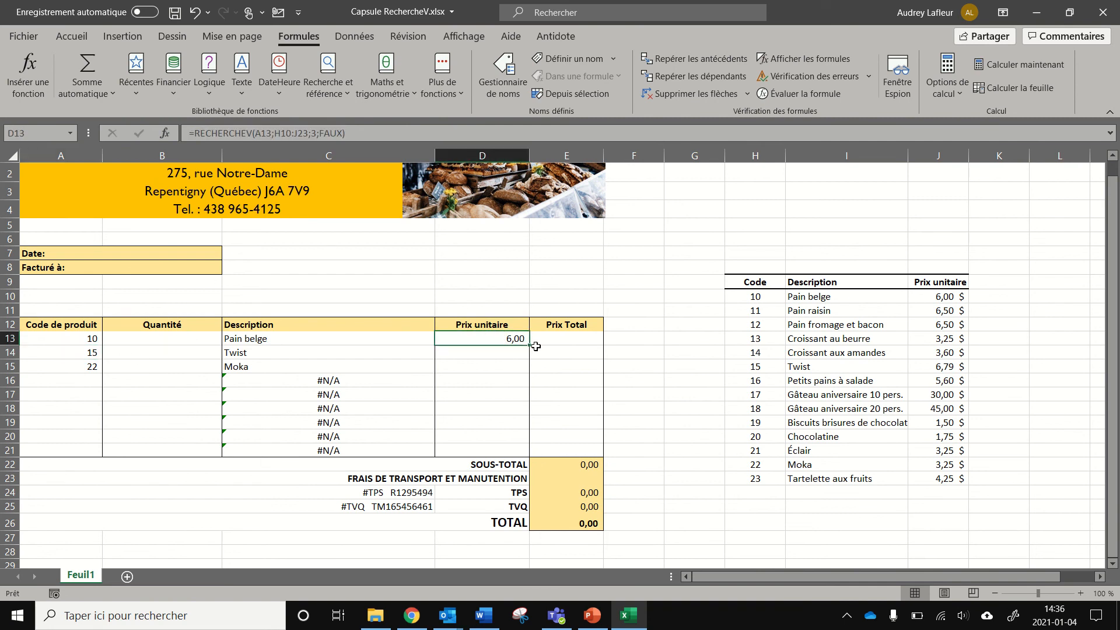
drag(525, 350, 526, 457)
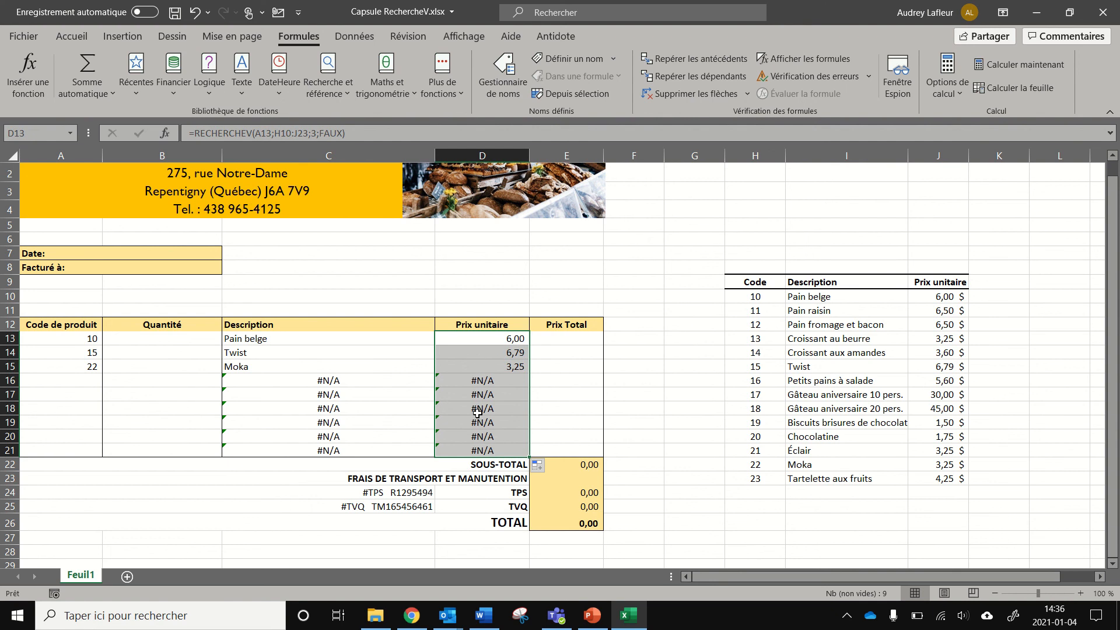
click(497, 379)
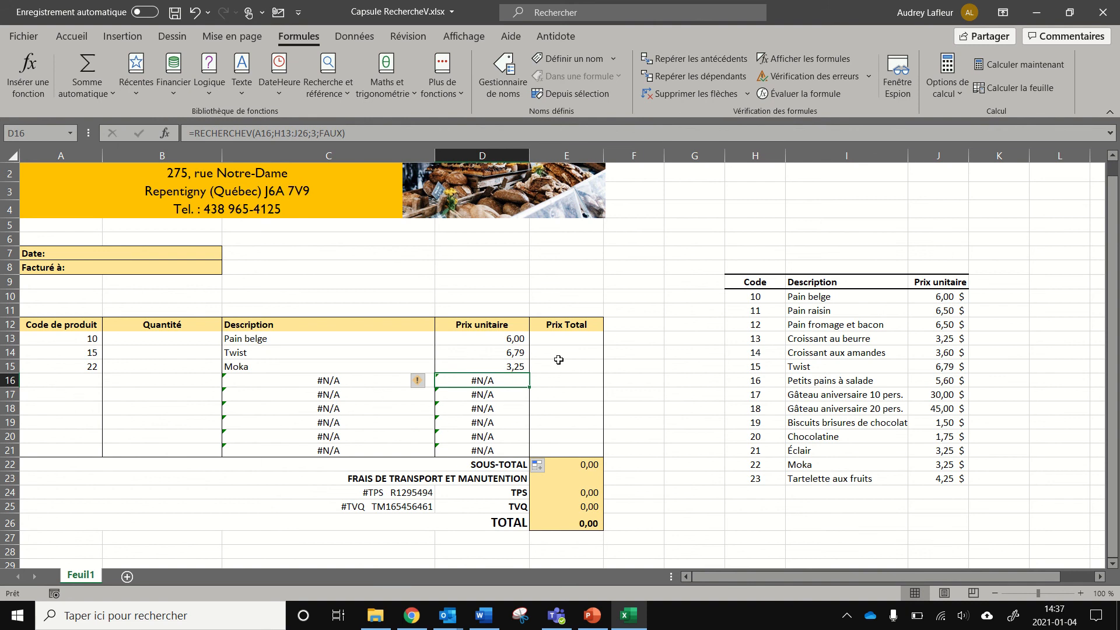
Enter the total price formula =B13*D13 in E13 and copy it down through E21
click(181, 339)
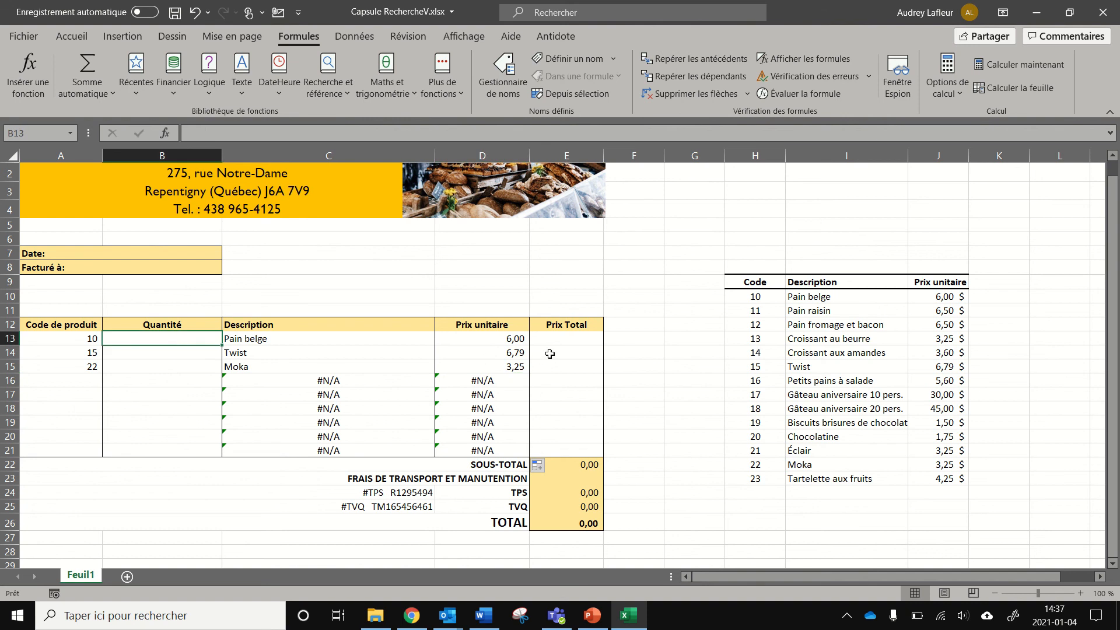
click(560, 337)
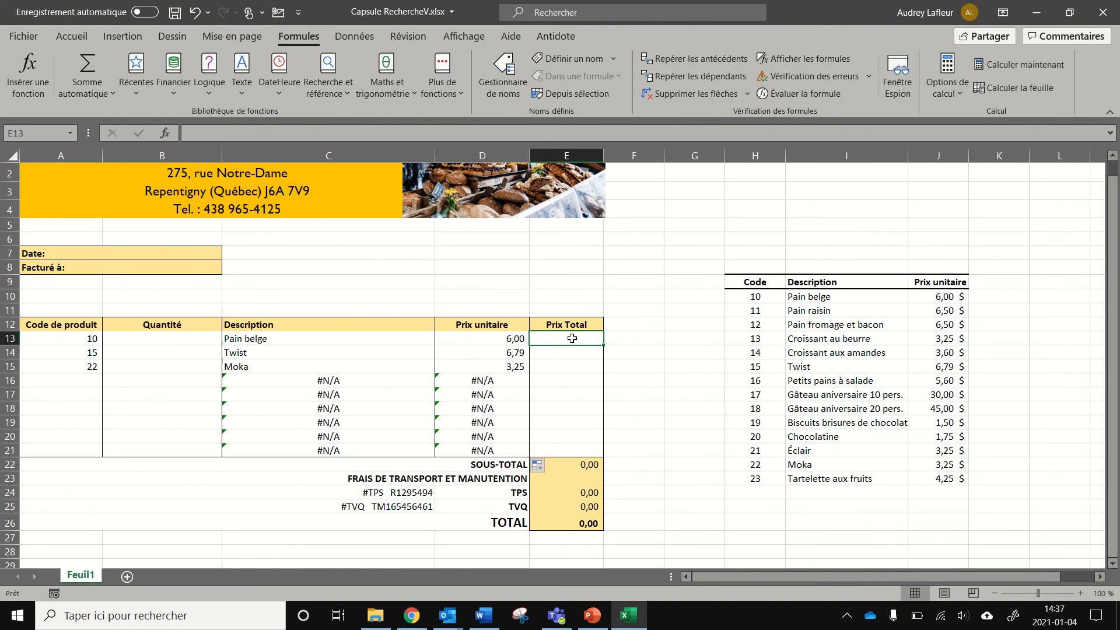
text(=)
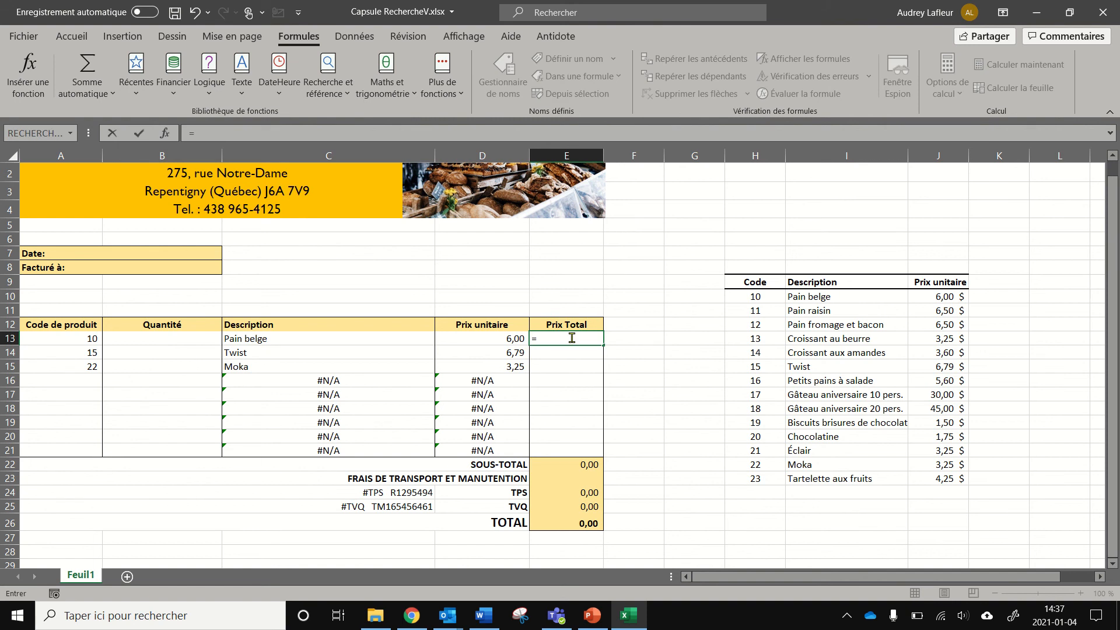
click(165, 338)
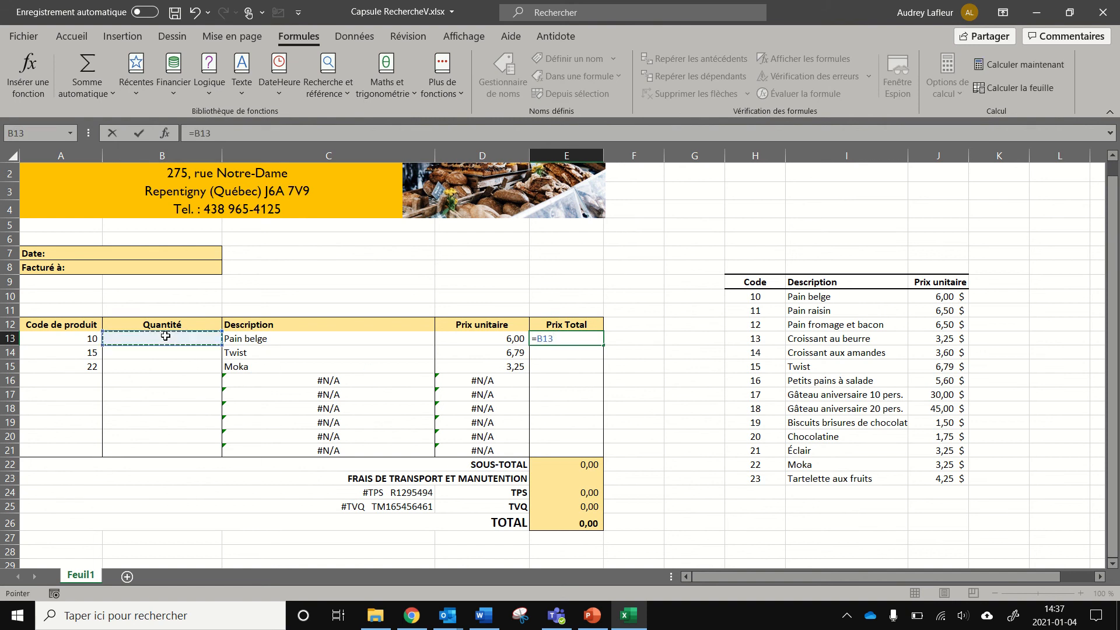
text(*)
click(493, 338)
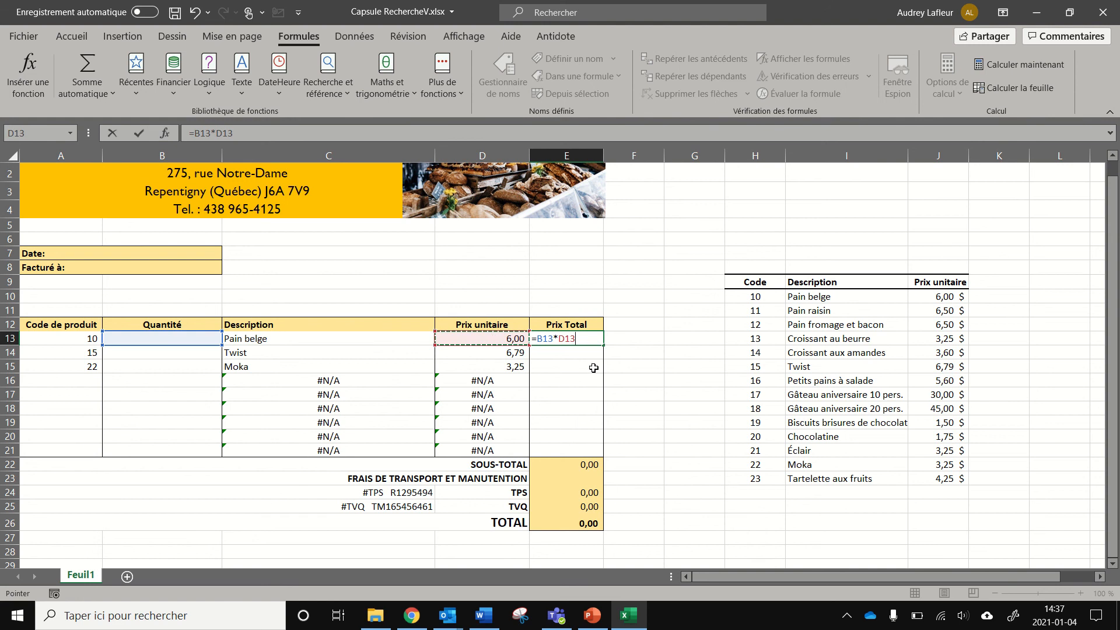
click(139, 135)
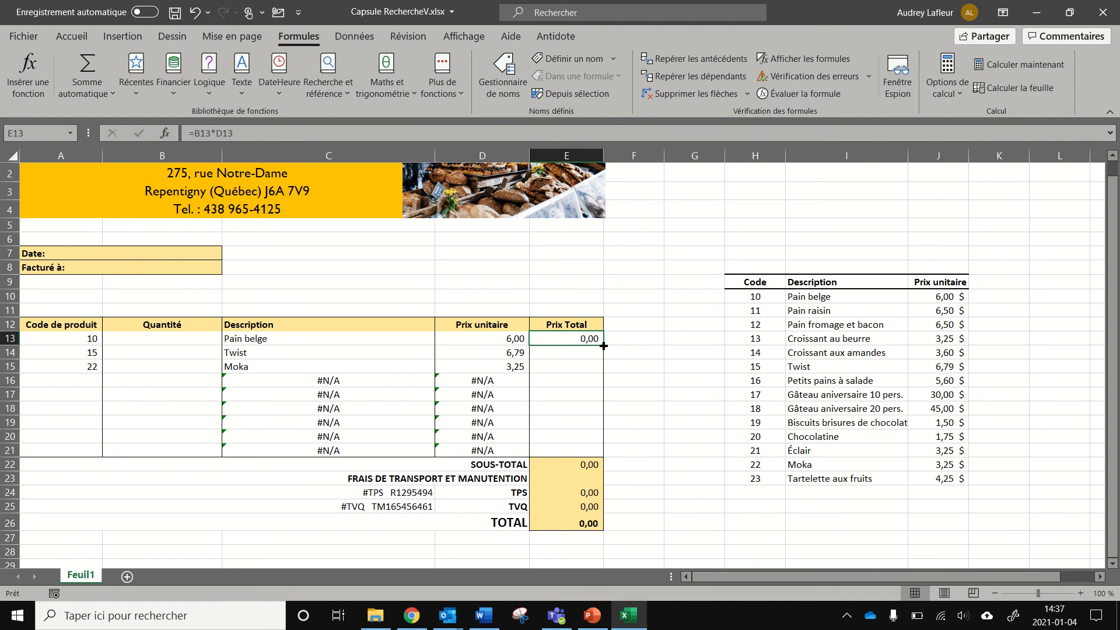
drag(603, 345, 589, 460)
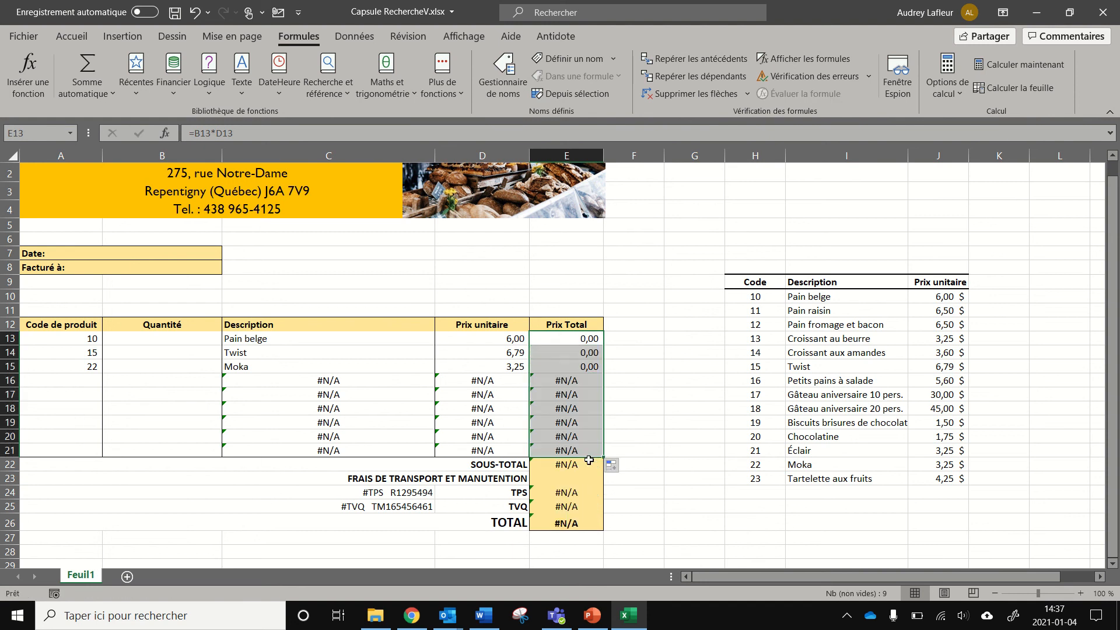
Enter the quantities 2 in B13, 1 in B14 and 2 in B15 for the three products
click(166, 338)
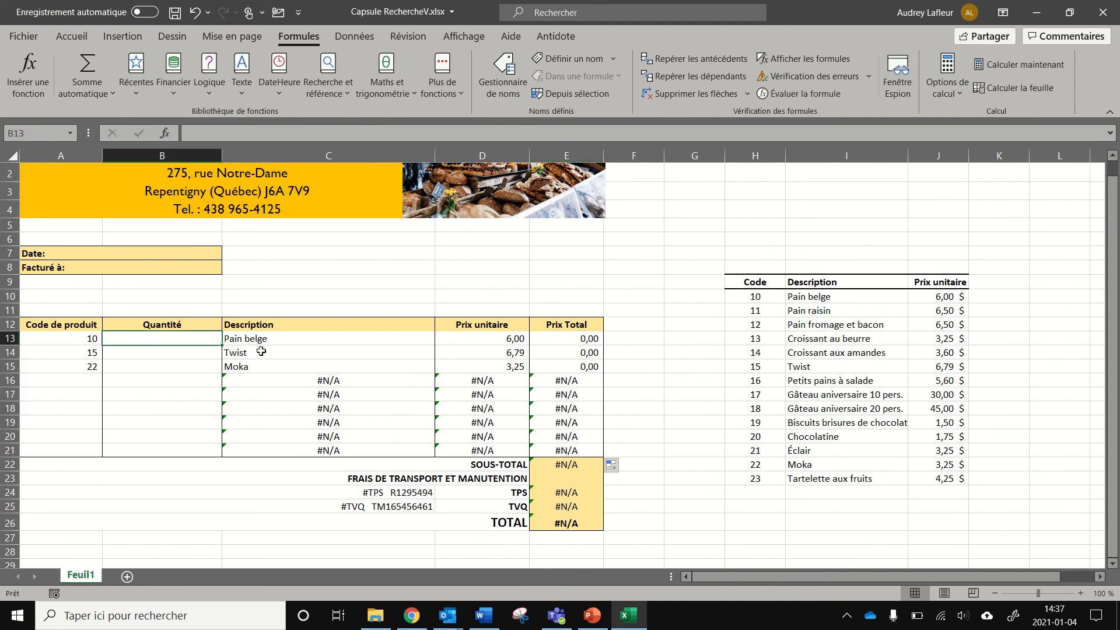
text(2)
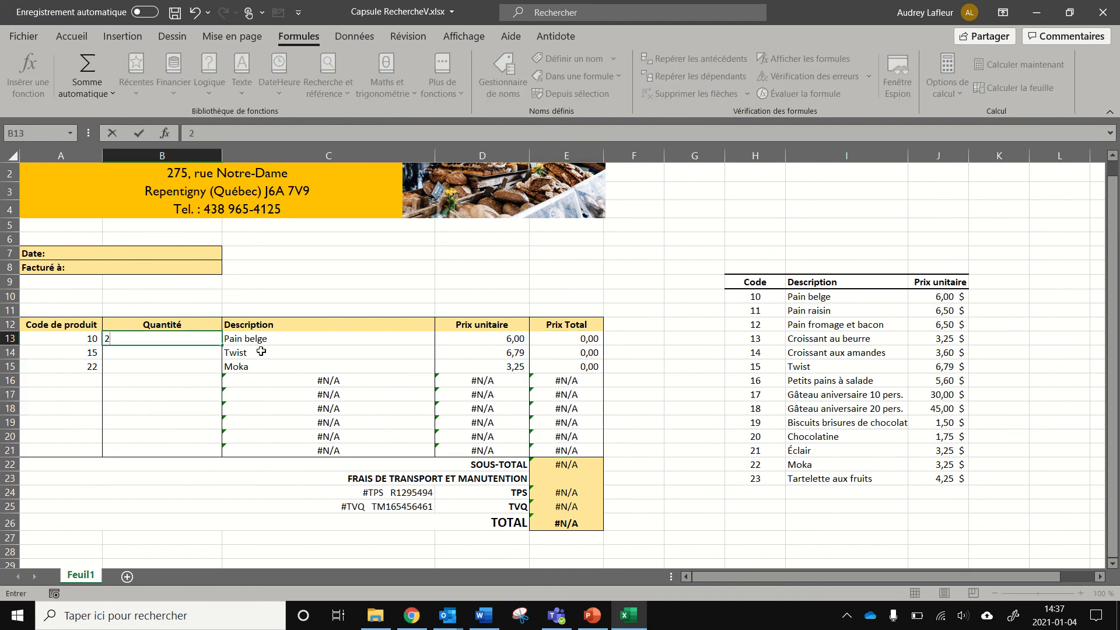
key(Tab)
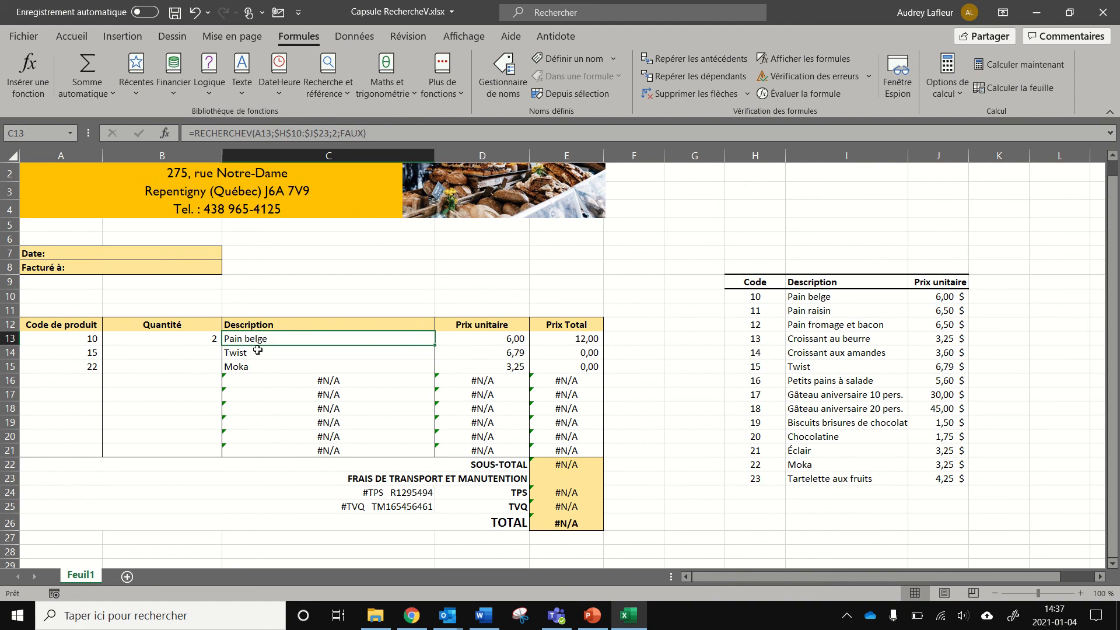
click(182, 353)
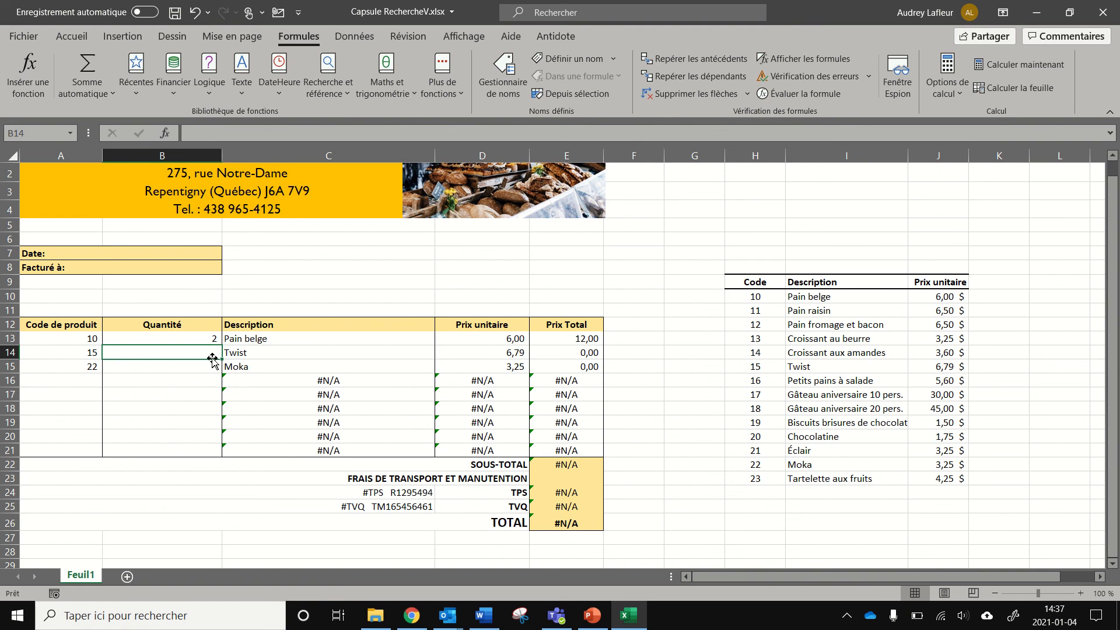
text(1)
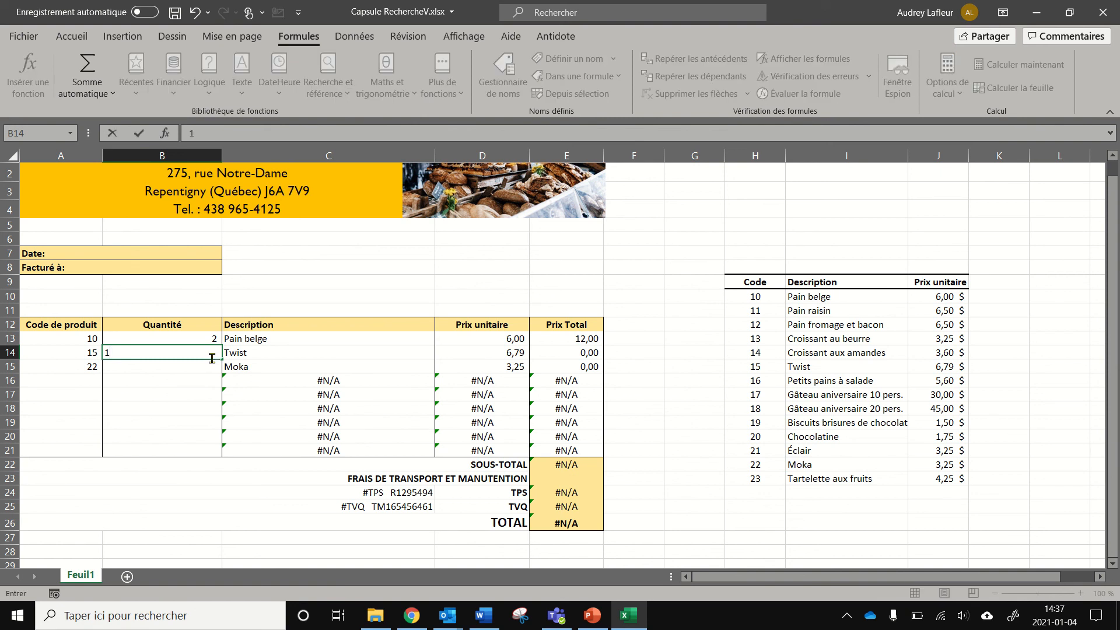
click(198, 363)
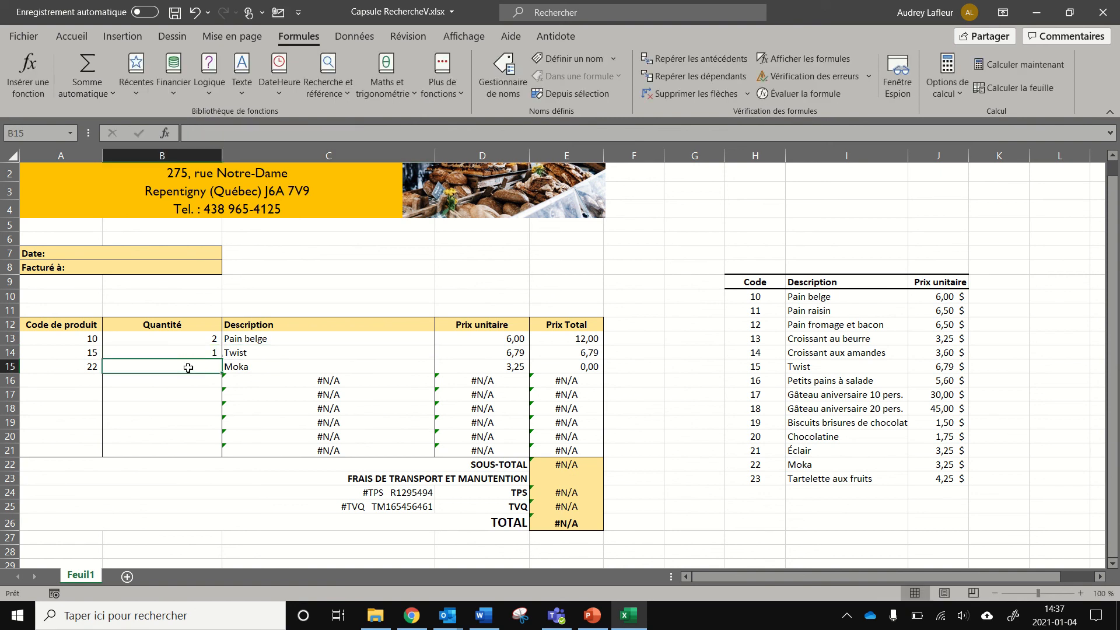
text(2)
key(Tab)
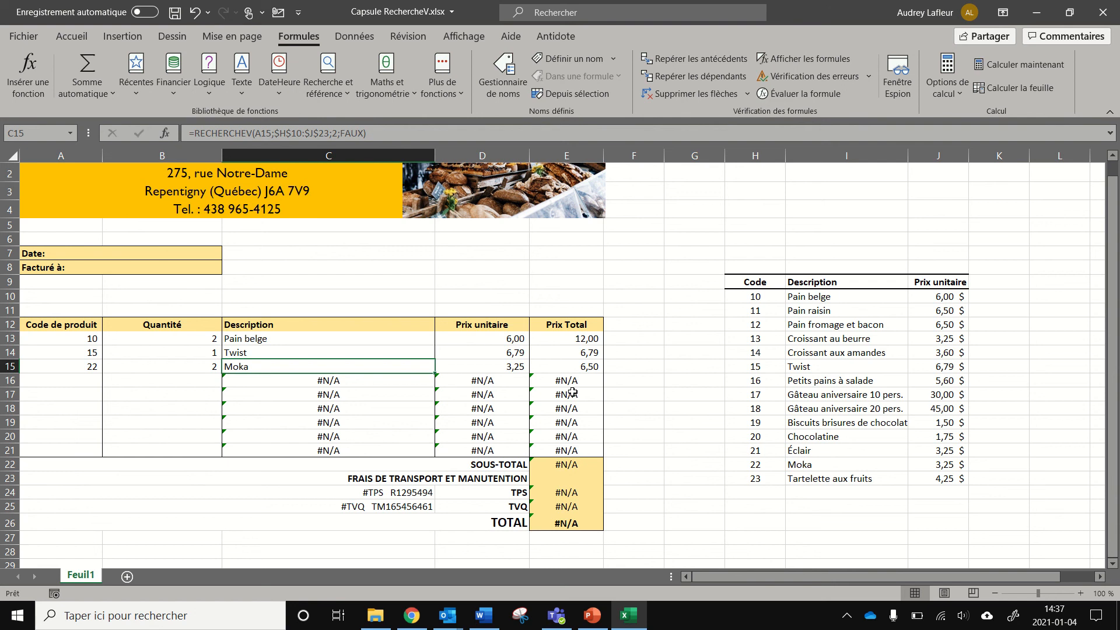
mouse_move(518, 7)
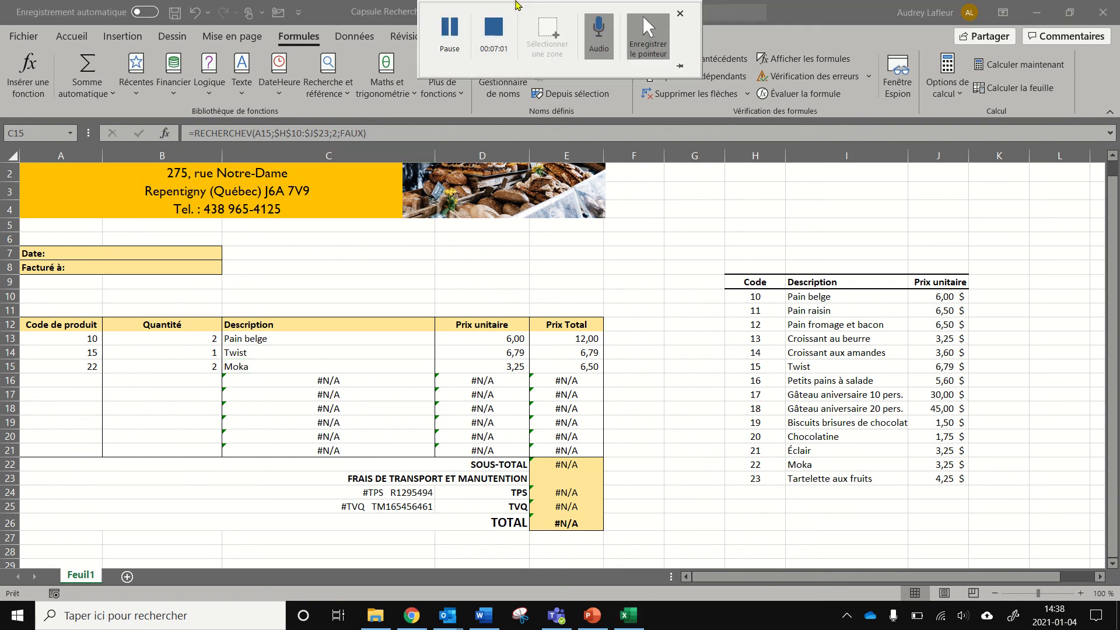